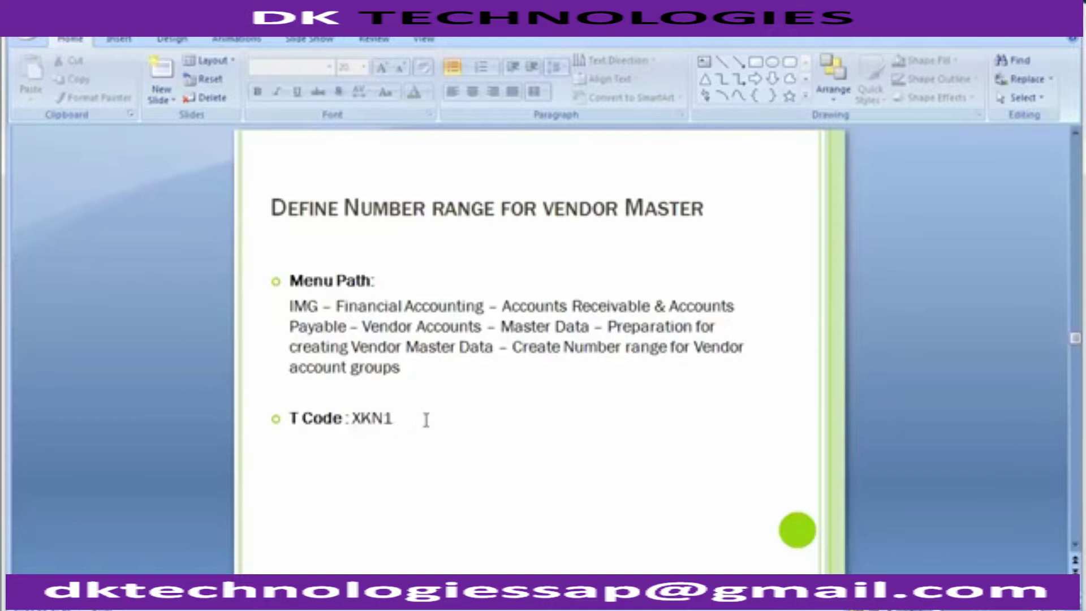
- Check the XKN1 transaction code on the slide, switch to SAP and leave vendor number range maintenance for the IMG structure
drag(396, 417, 351, 417)
click(146, 353)
scroll(146, 352, down, 1)
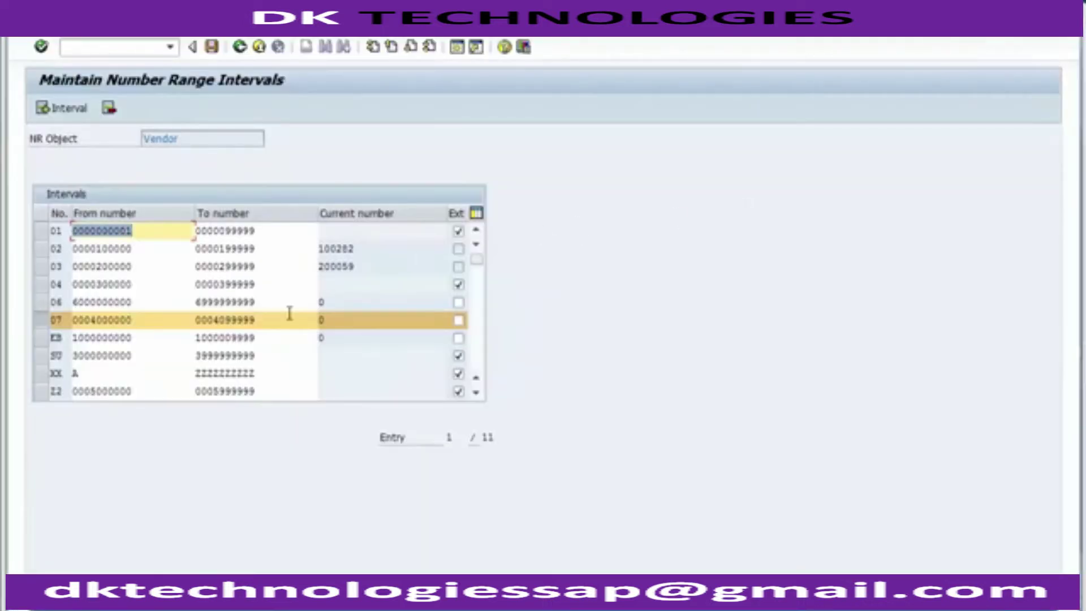
click(240, 47)
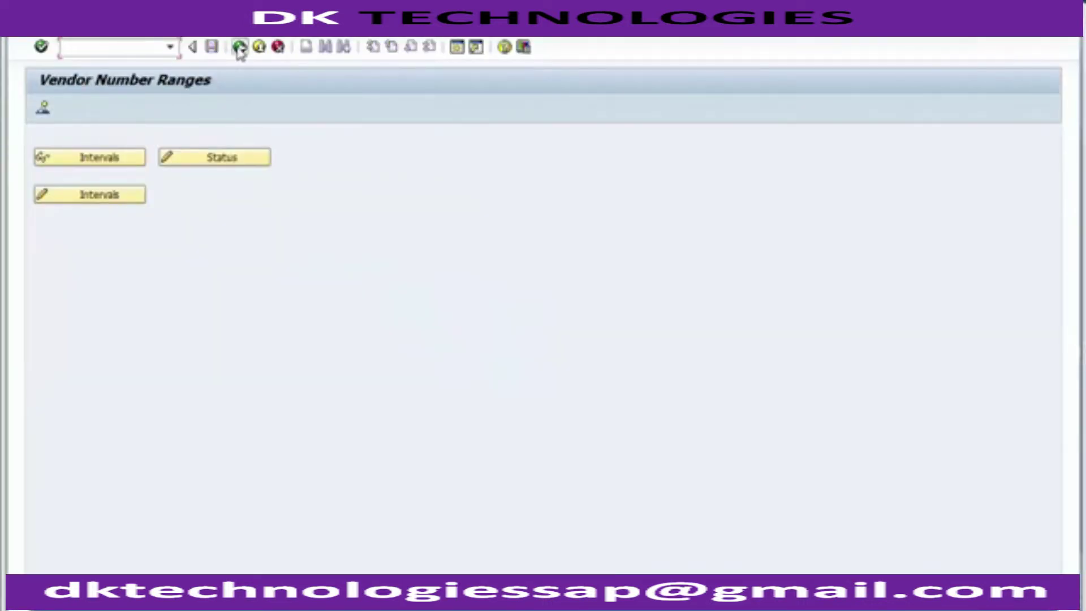
click(239, 47)
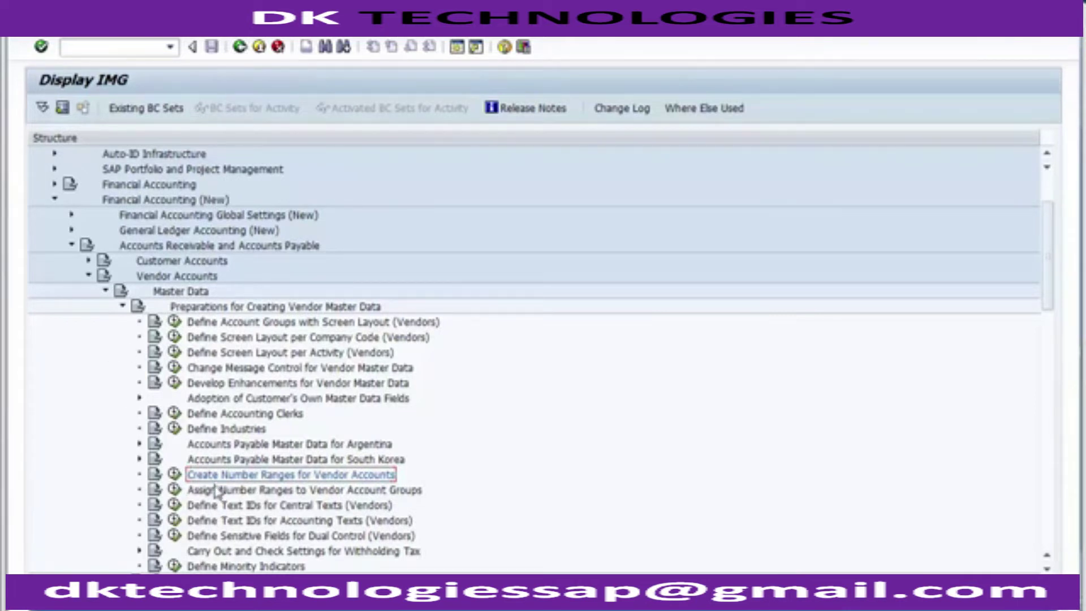
- Open Assign Number Ranges to Vendor Account Groups and position the list at account group SERV
click(218, 490)
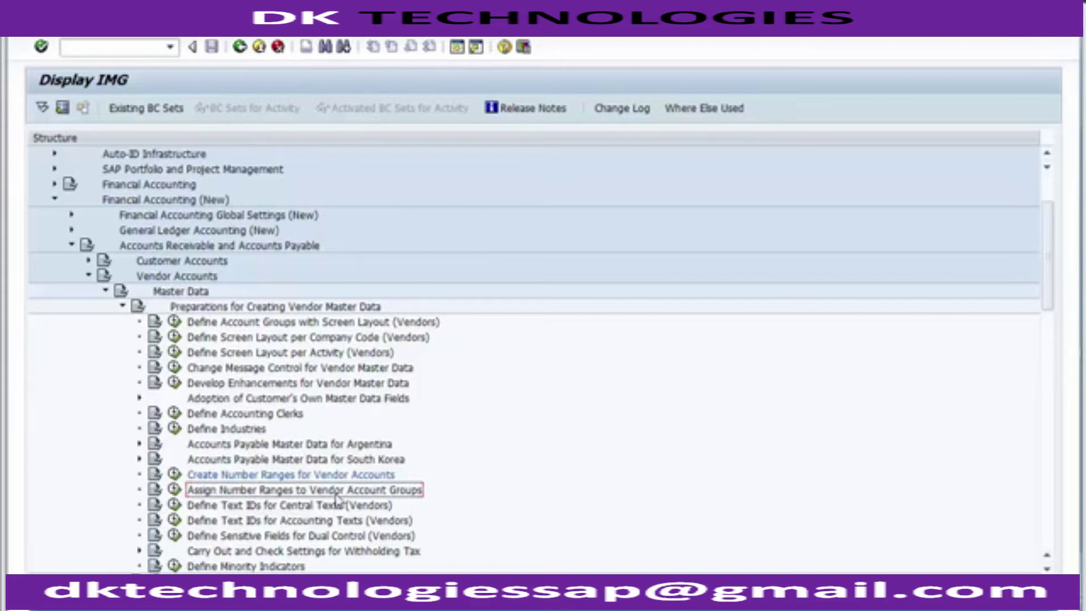
click(174, 489)
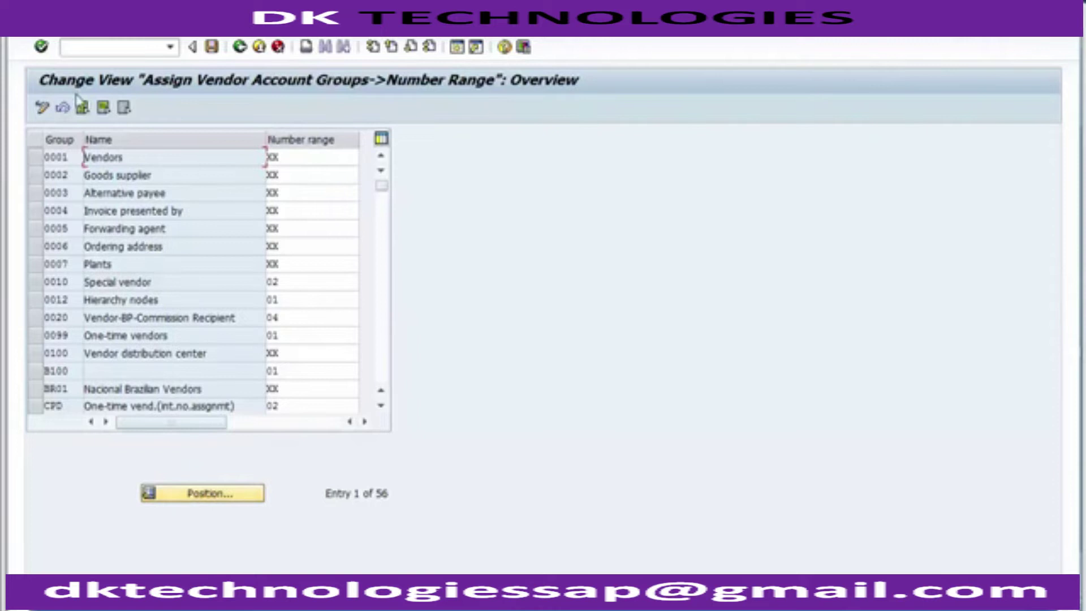
click(209, 499)
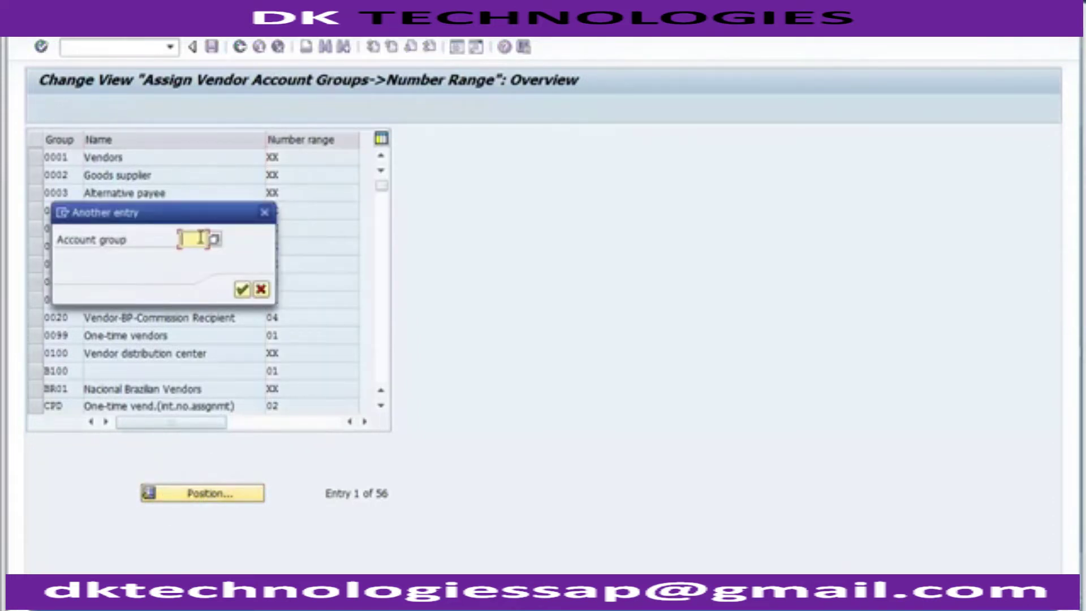
text(zecl)
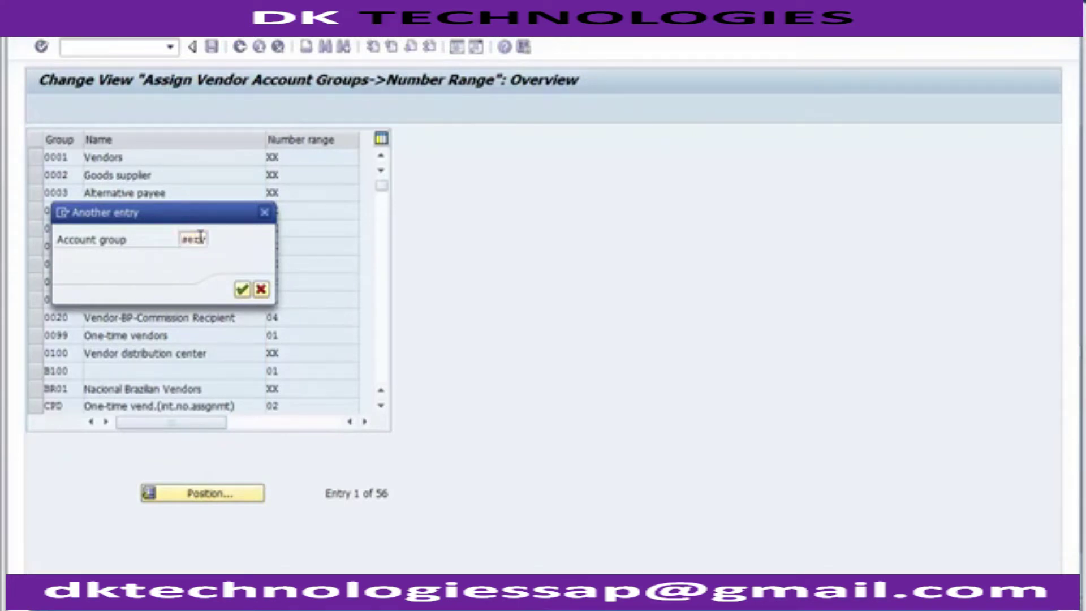
key(Return)
click(138, 160)
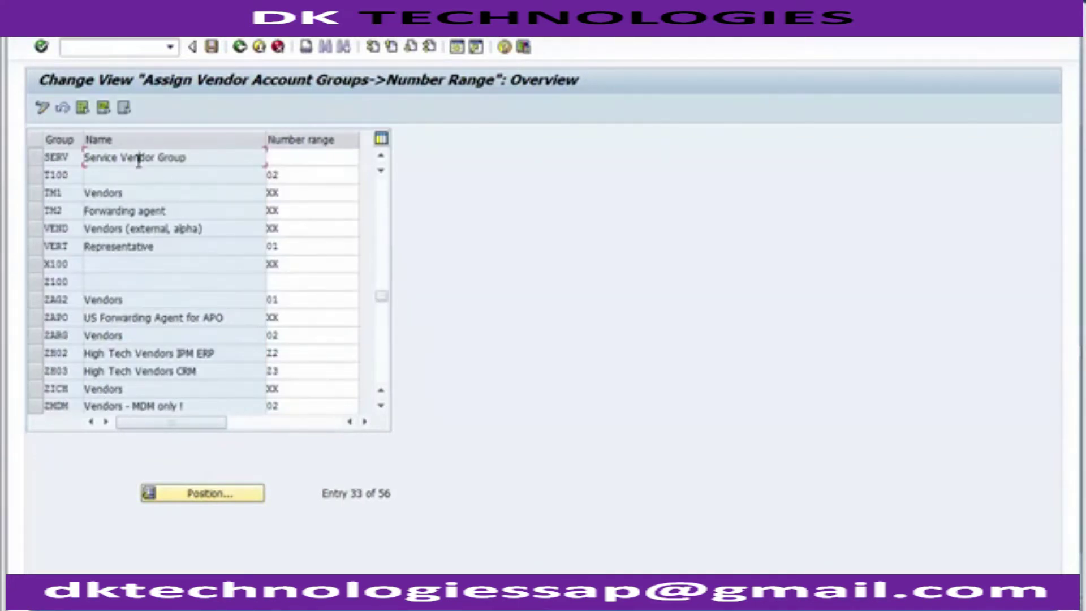
- Assign number range 07 to the Service Vendor Group (SERV) and save it in the FICO Configurations customizing request
click(288, 160)
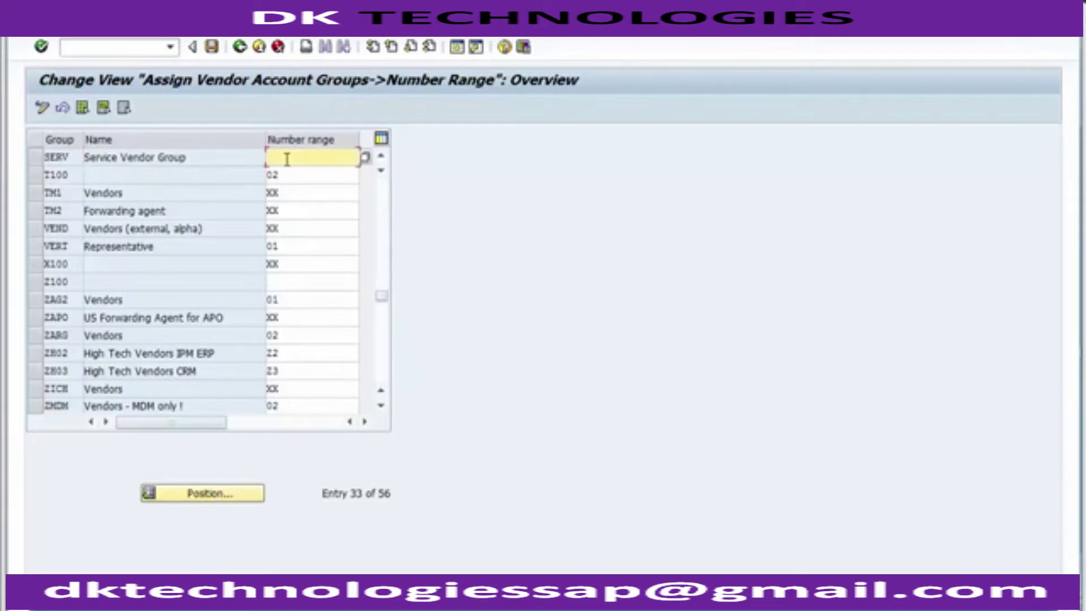
click(366, 160)
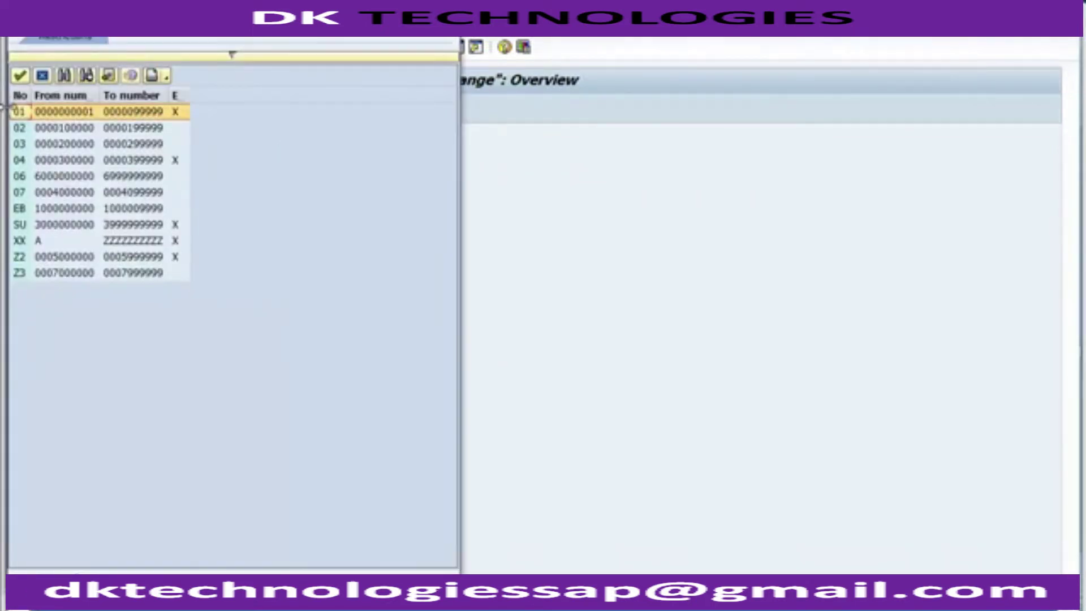
click(39, 193)
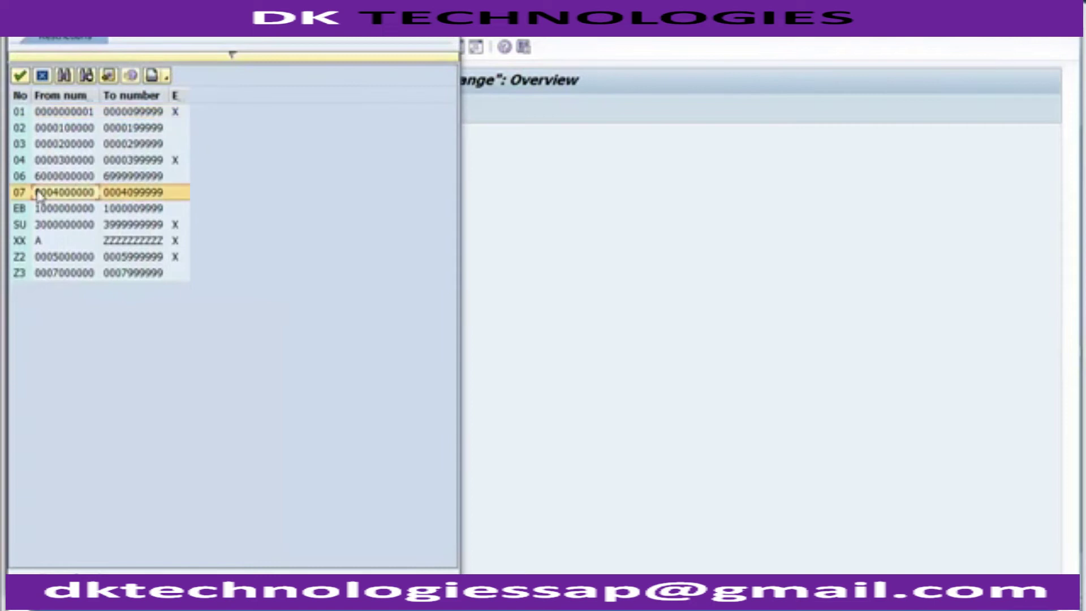
double_click(66, 194)
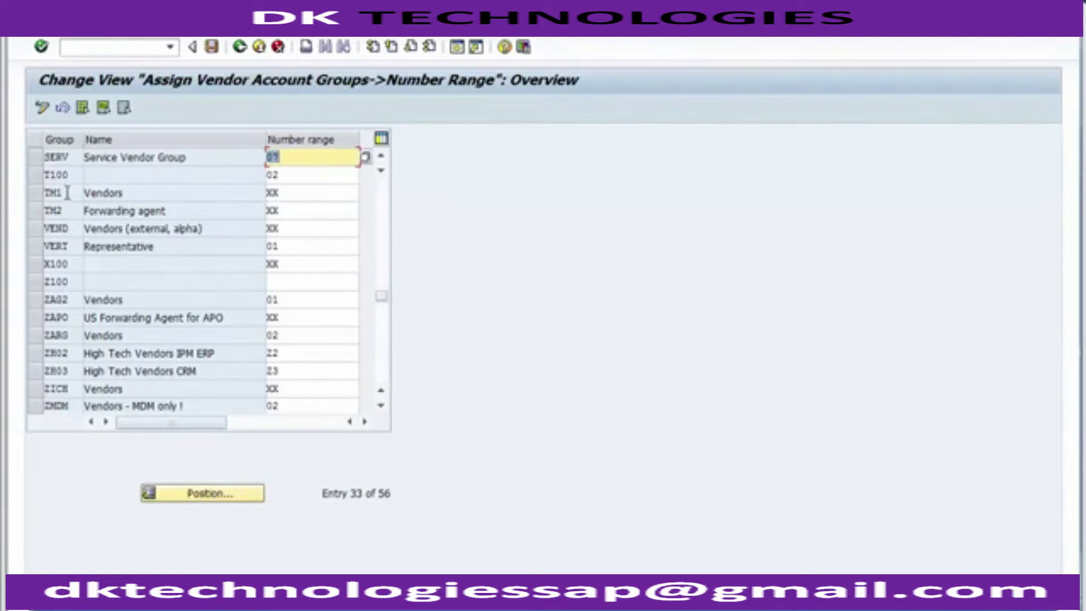
click(212, 46)
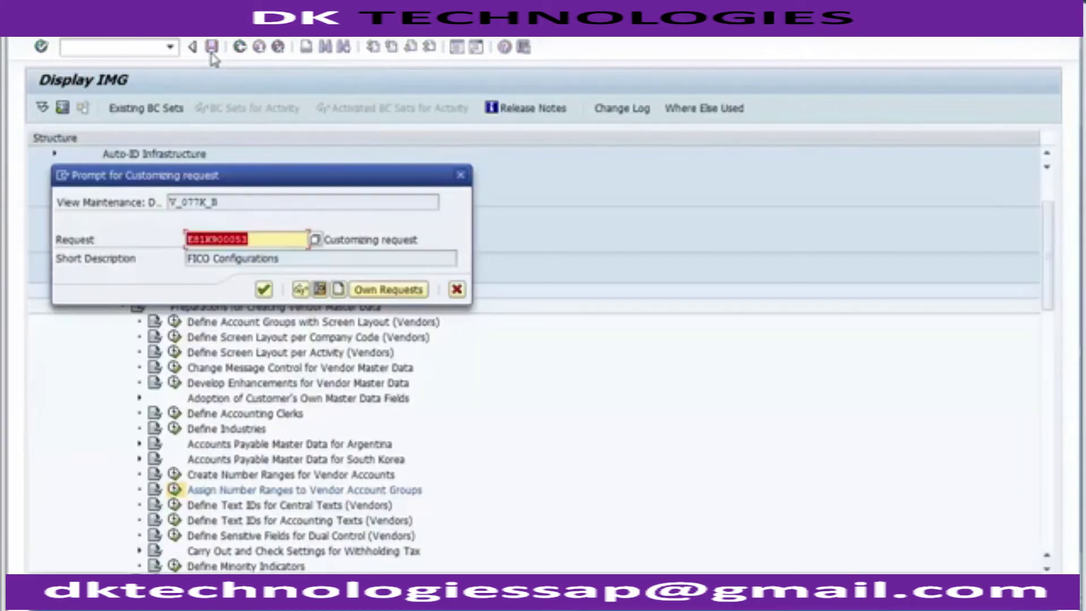
click(263, 290)
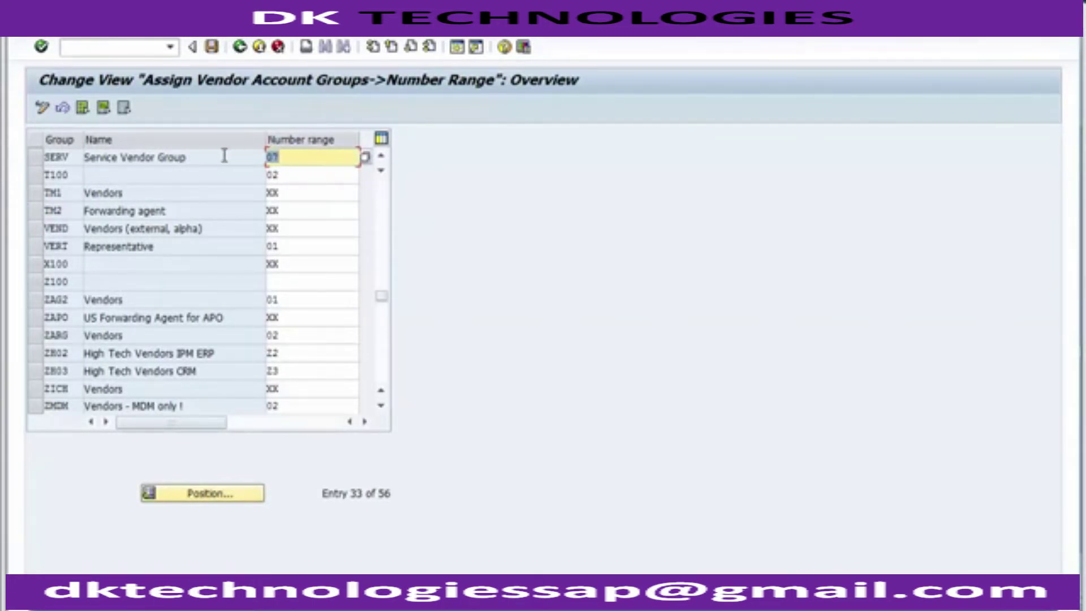
- Review the number range assignments of account groups SERV, TM1 and VEND, and return to the IMG structure
drag(221, 157, 78, 140)
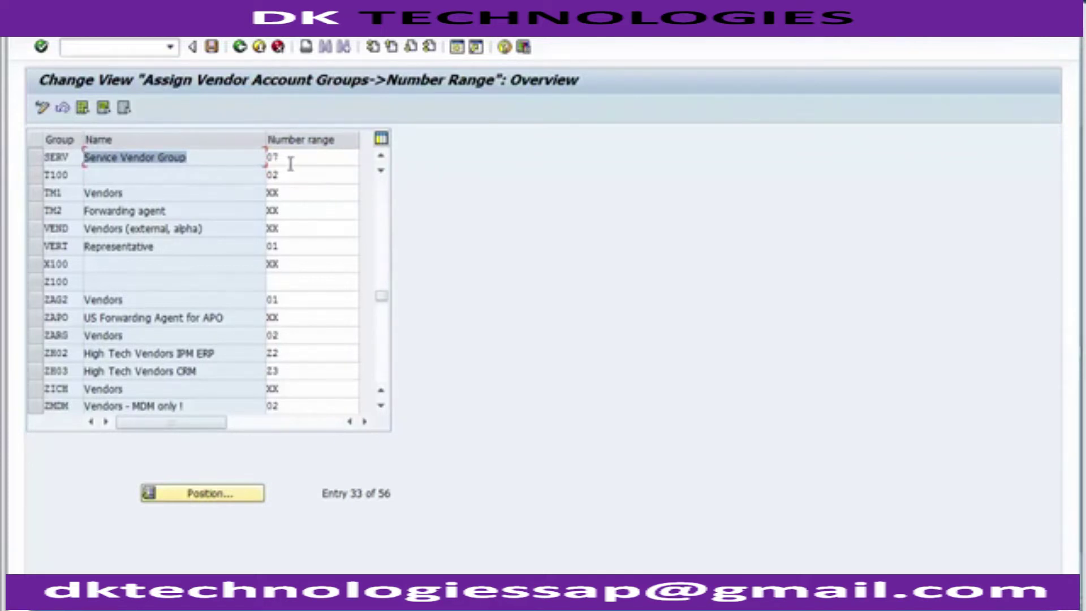
drag(290, 163, 268, 156)
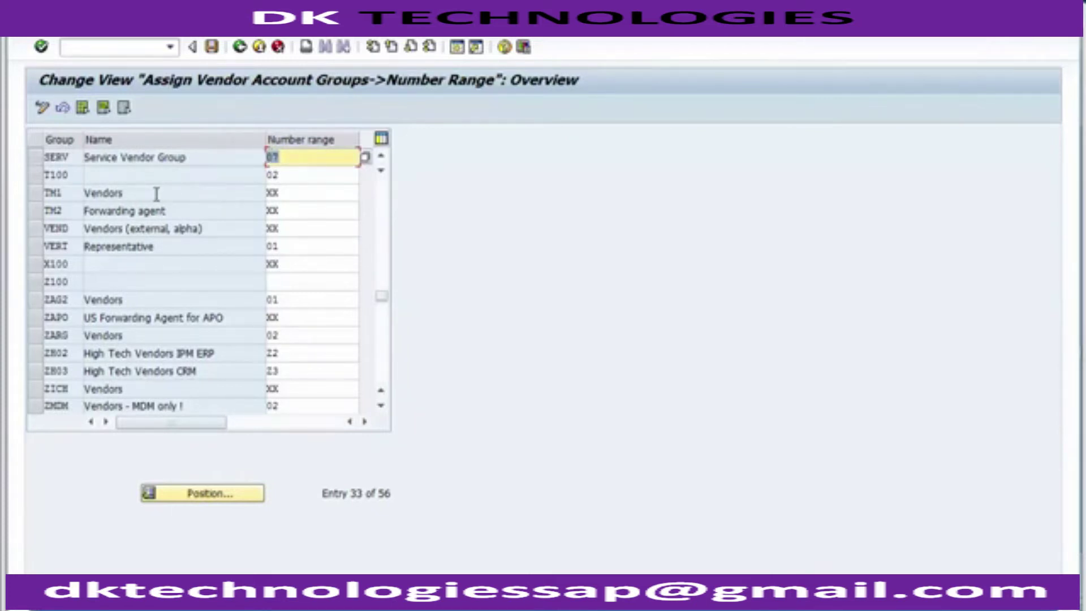
drag(156, 194, 85, 193)
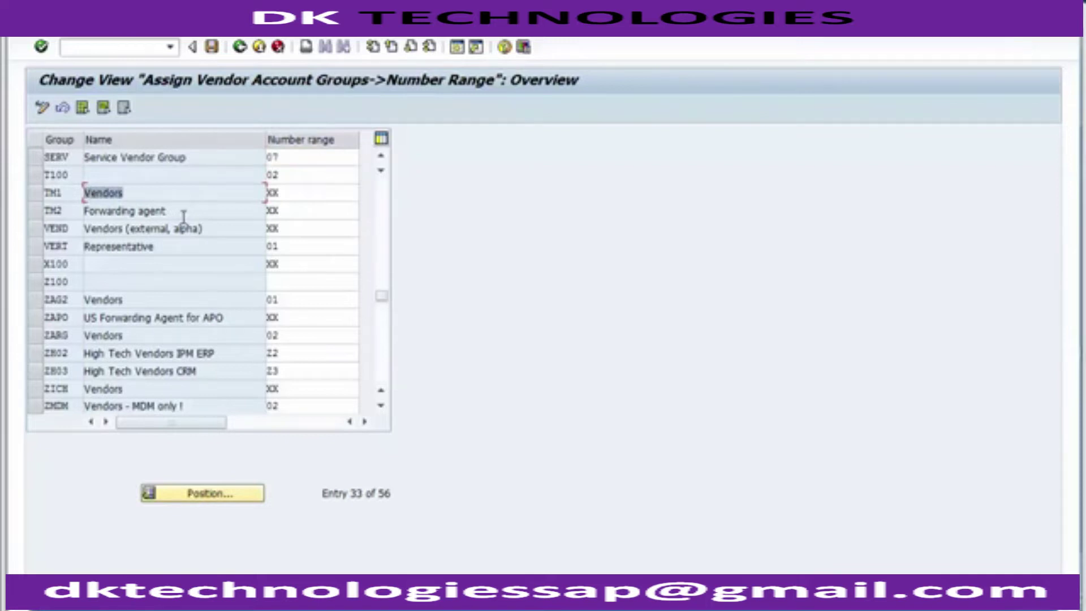
drag(183, 217, 86, 228)
click(123, 229)
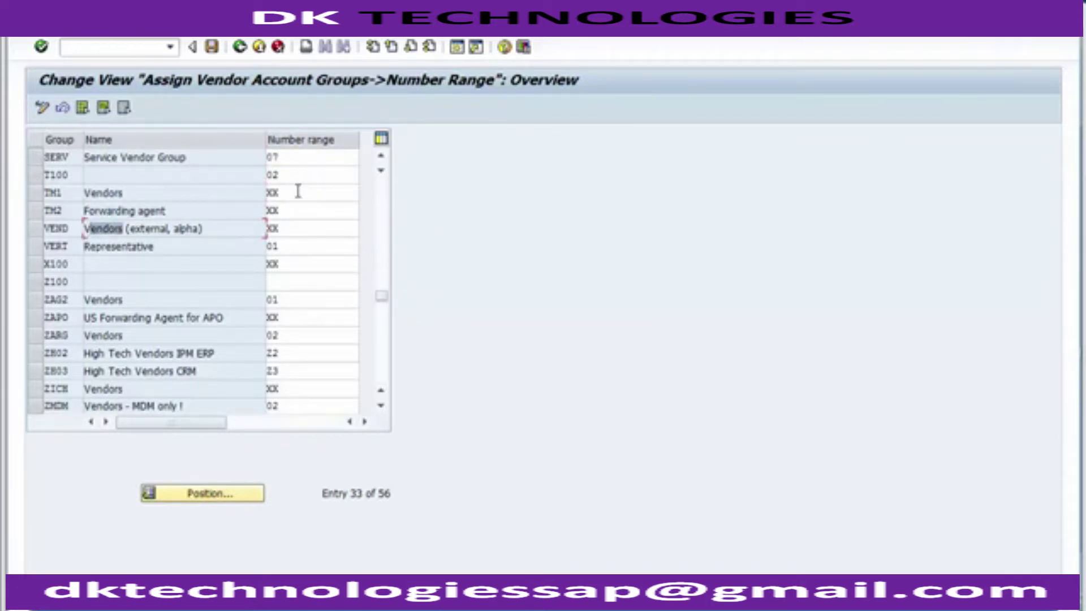
drag(298, 192, 270, 192)
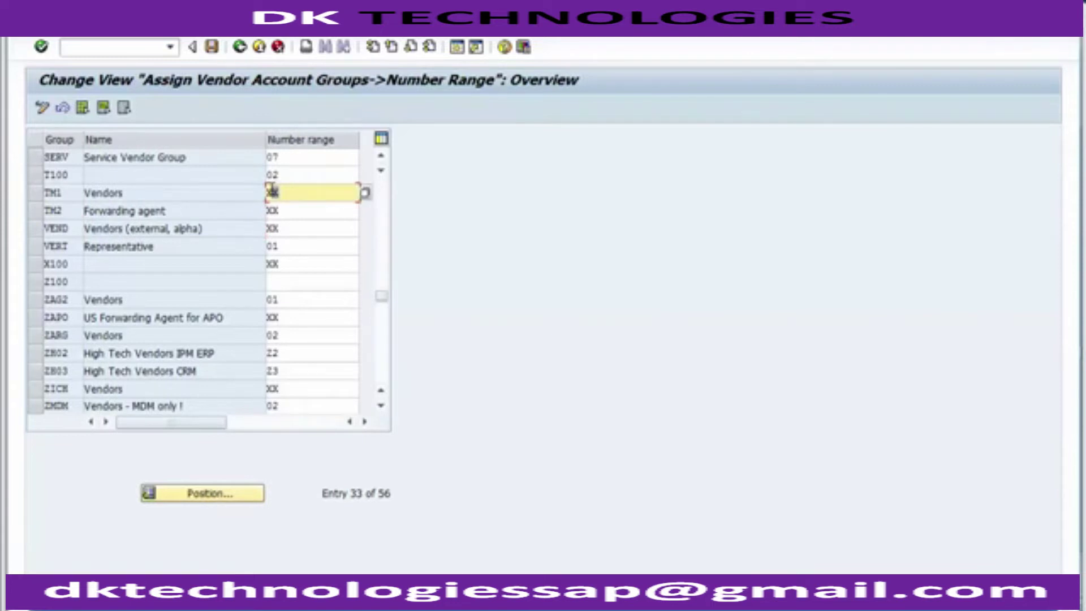
click(283, 228)
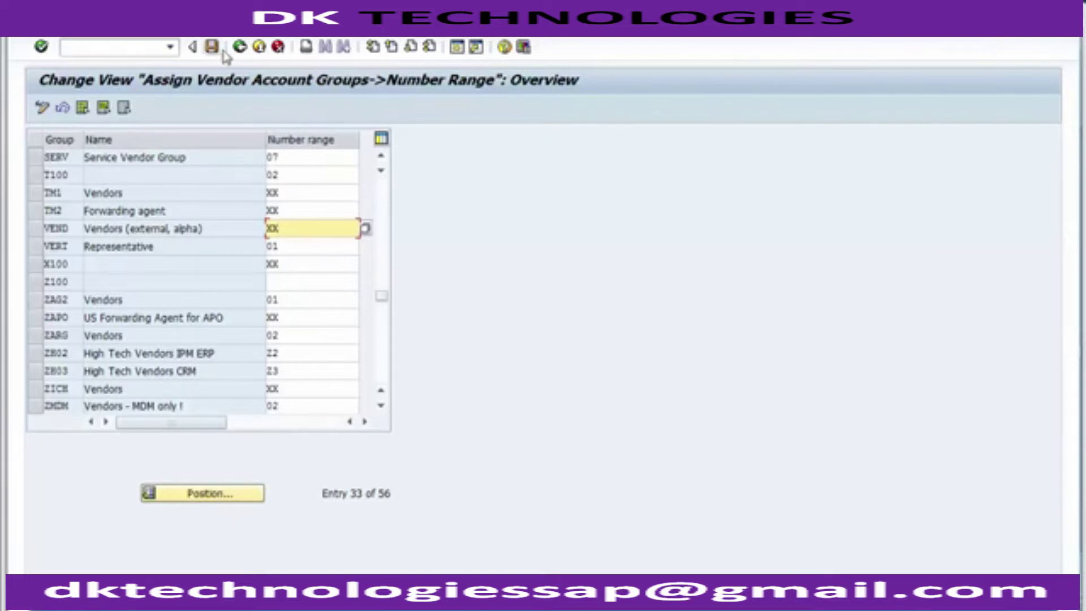
click(239, 48)
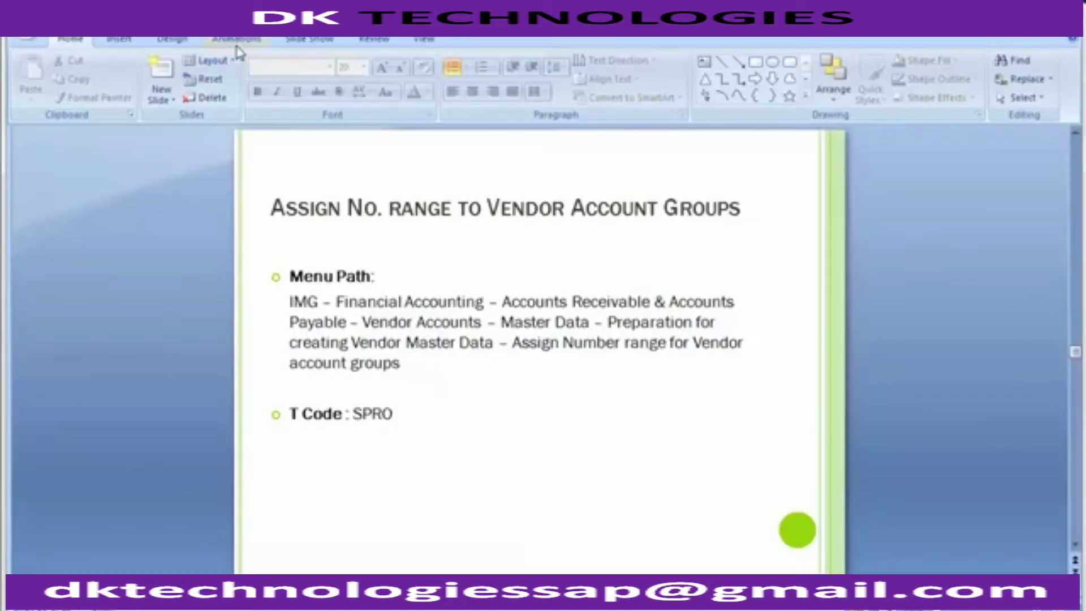
- Check the Define Vendor Tolerance Group slide in PowerPoint for the menu path and collapse Preparations for Creating Vendor Master Data in the SAP IMG
key(Page_Down)
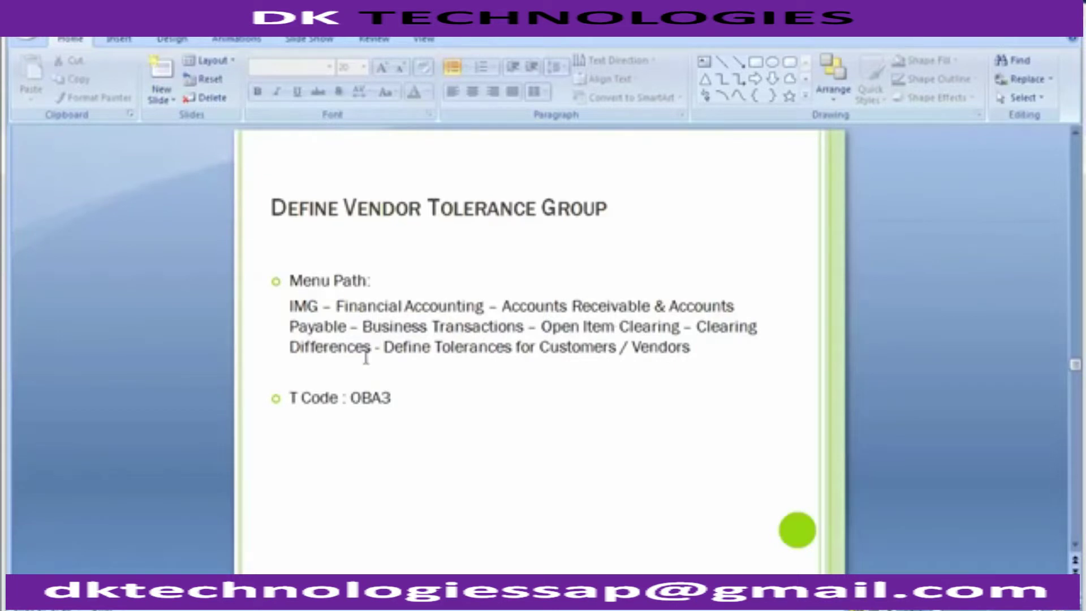
key(alt+Tab)
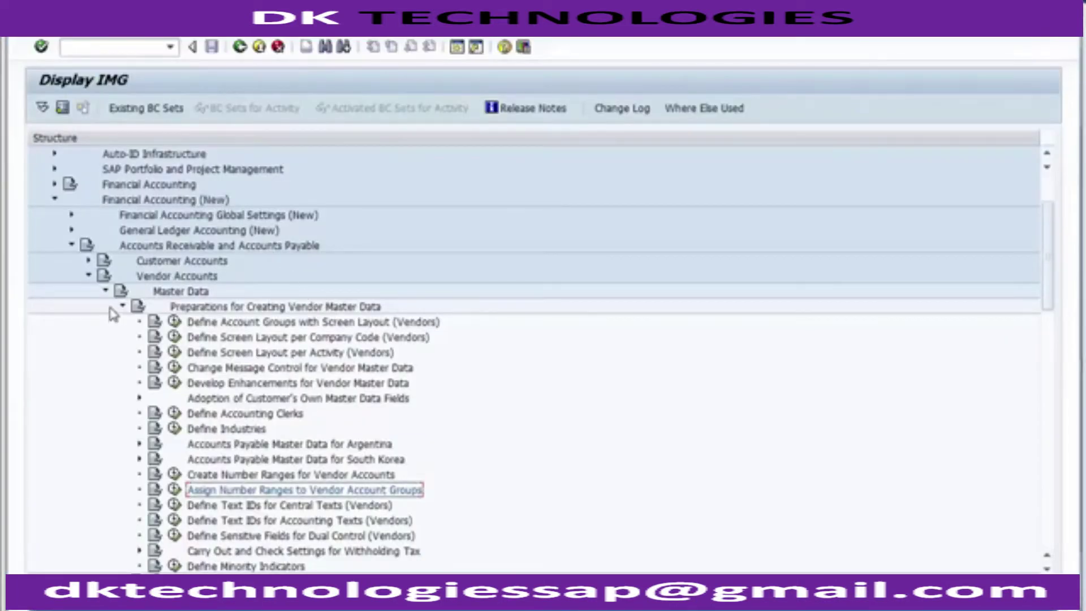
click(122, 306)
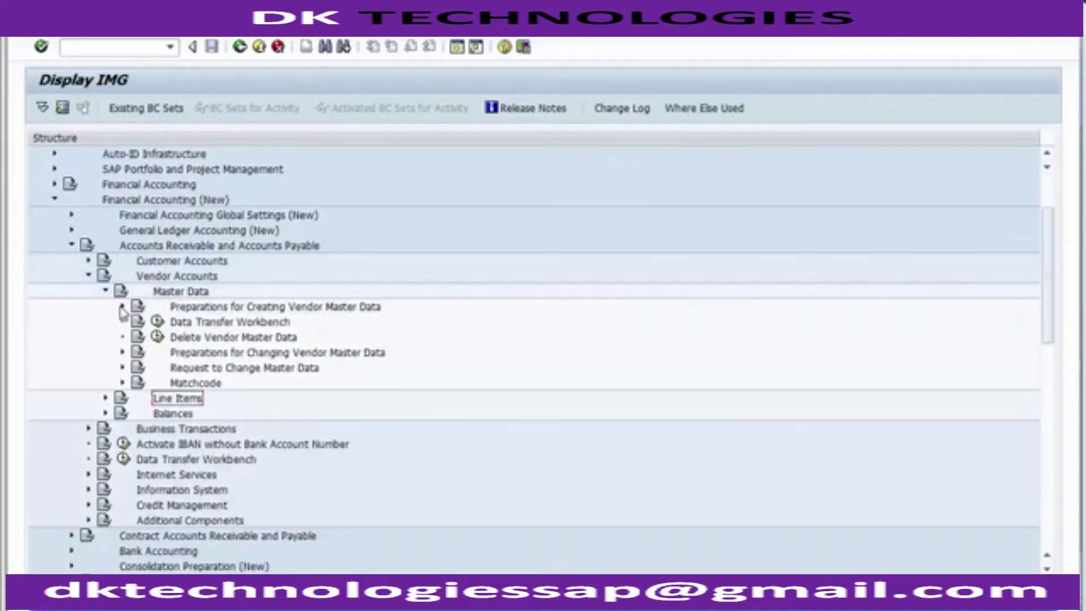
key(alt+Tab)
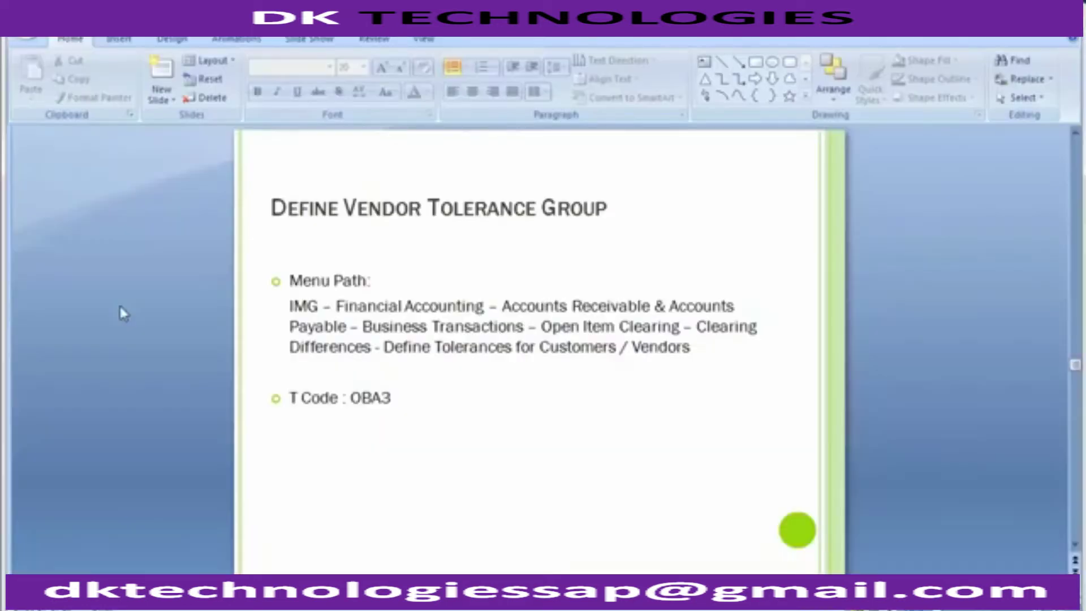
key(alt+Tab)
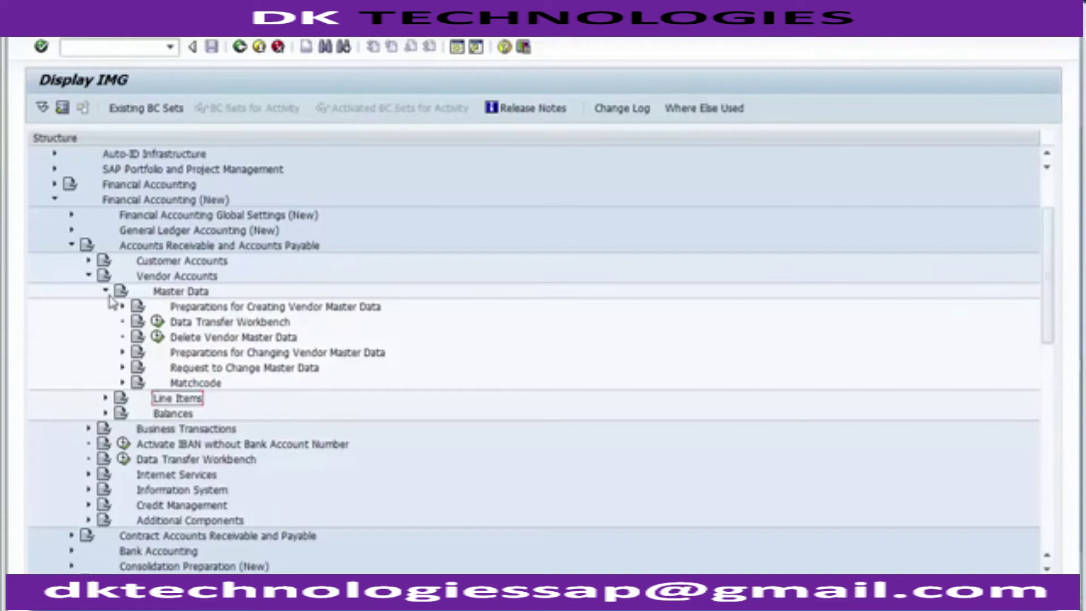
- Collapse the vendor Master Data node and expand Business Transactions under Accounts Receivable and Accounts Payable
click(105, 292)
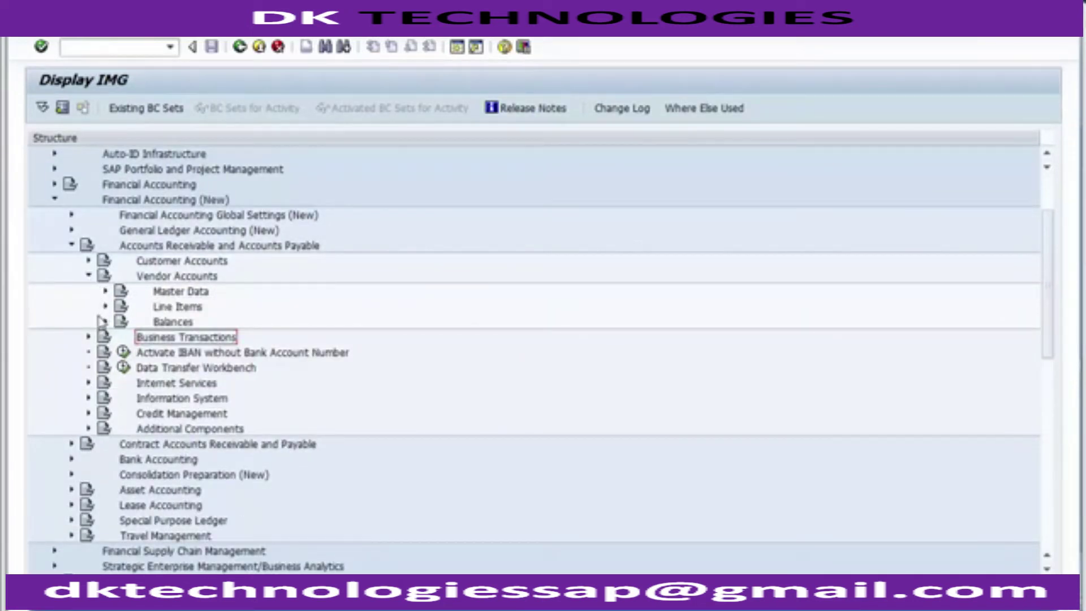
click(89, 277)
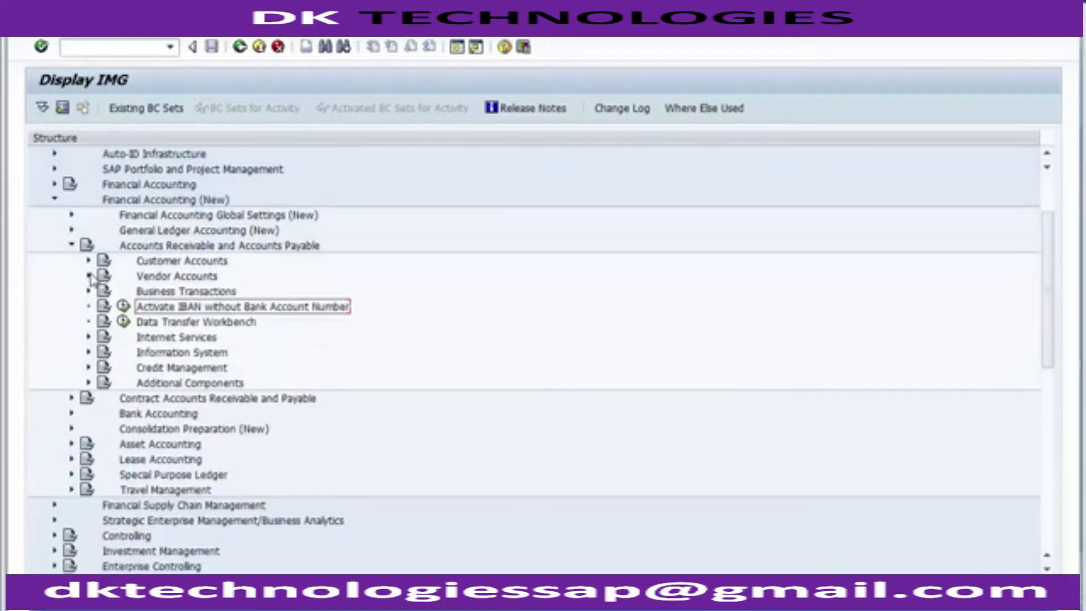
click(89, 277)
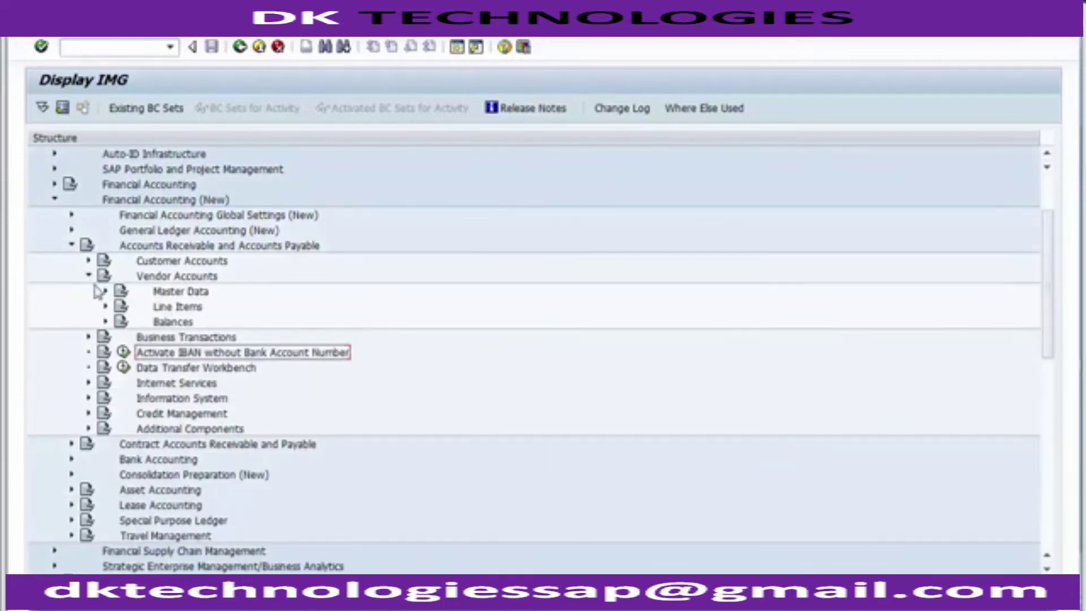
click(89, 338)
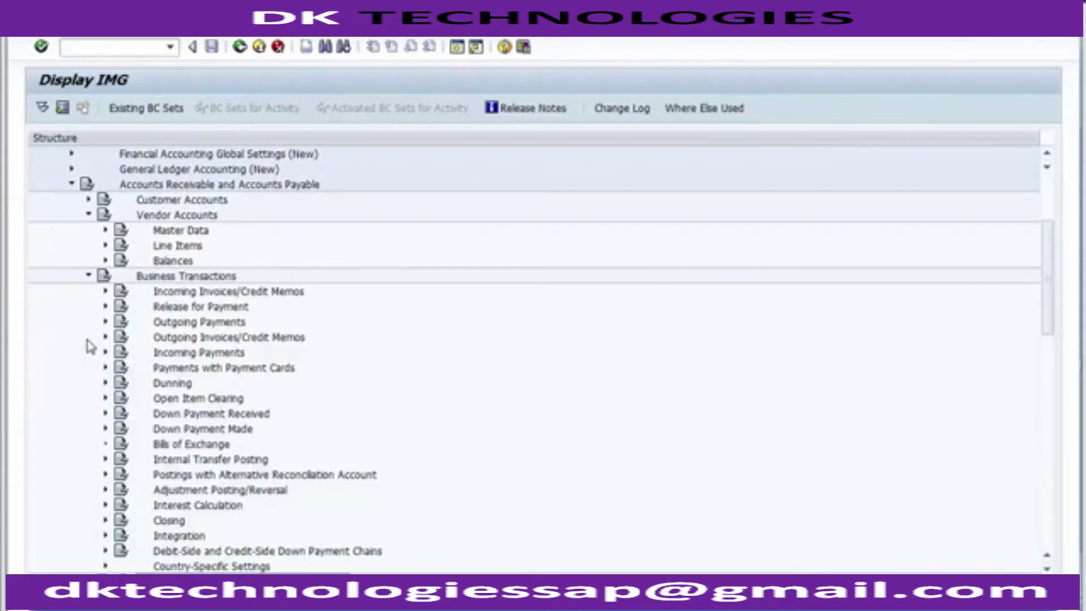
- Check the menu path on the PowerPoint slide against the SAP IMG and expand Open Item Clearing under Business Transactions
key(alt+Tab)
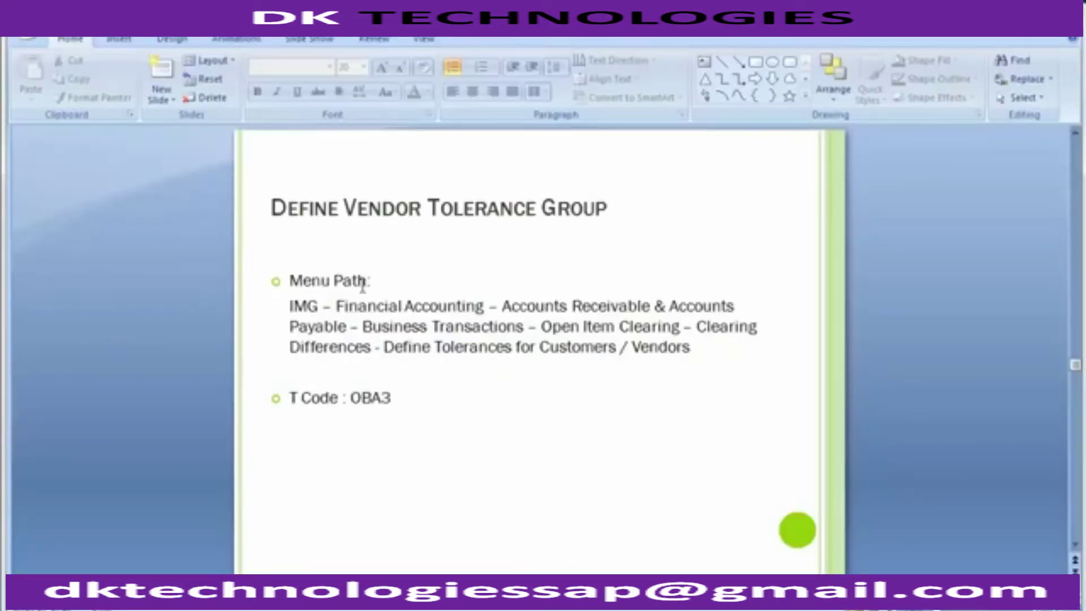
key(alt+Tab)
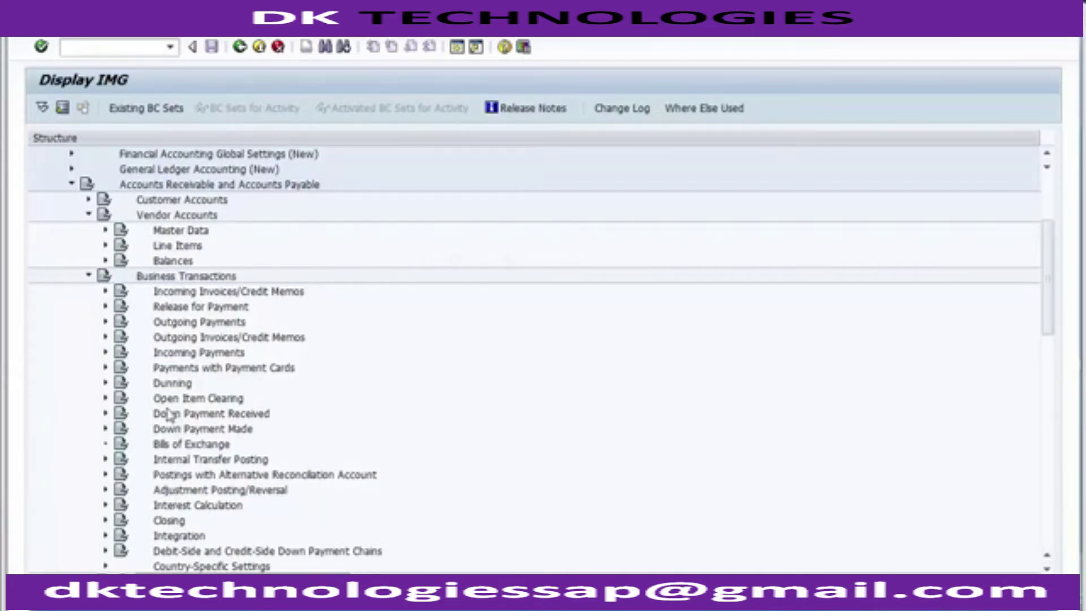
click(105, 399)
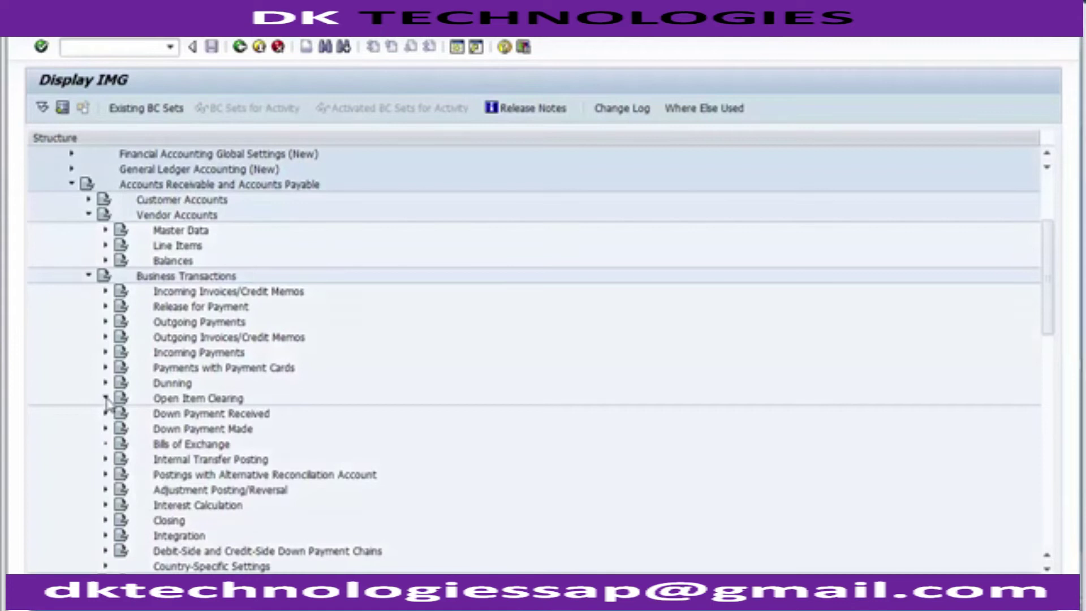
key(alt+Tab)
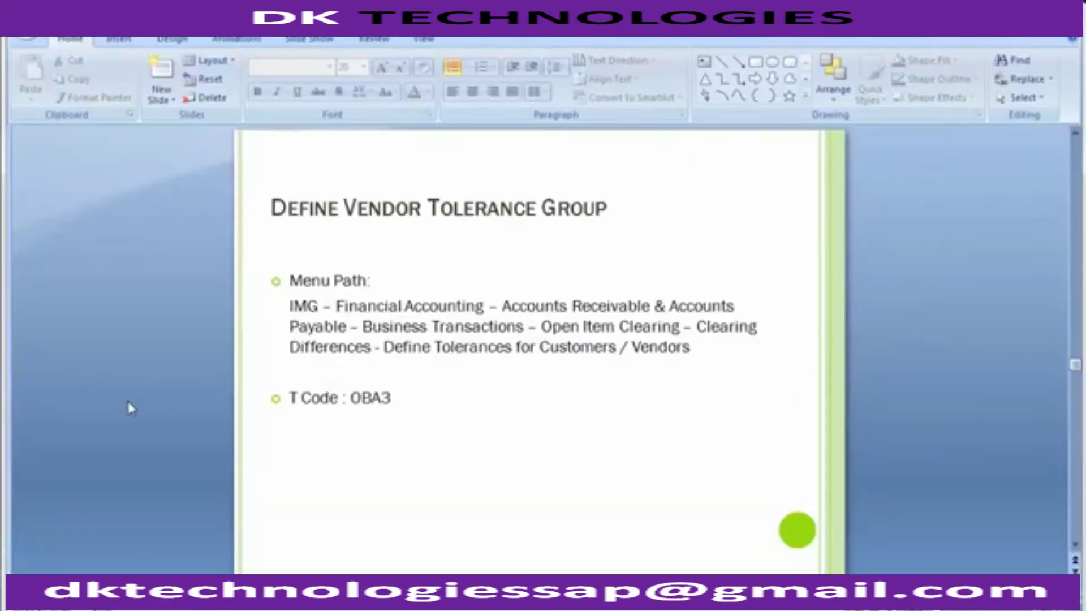
key(alt+Tab)
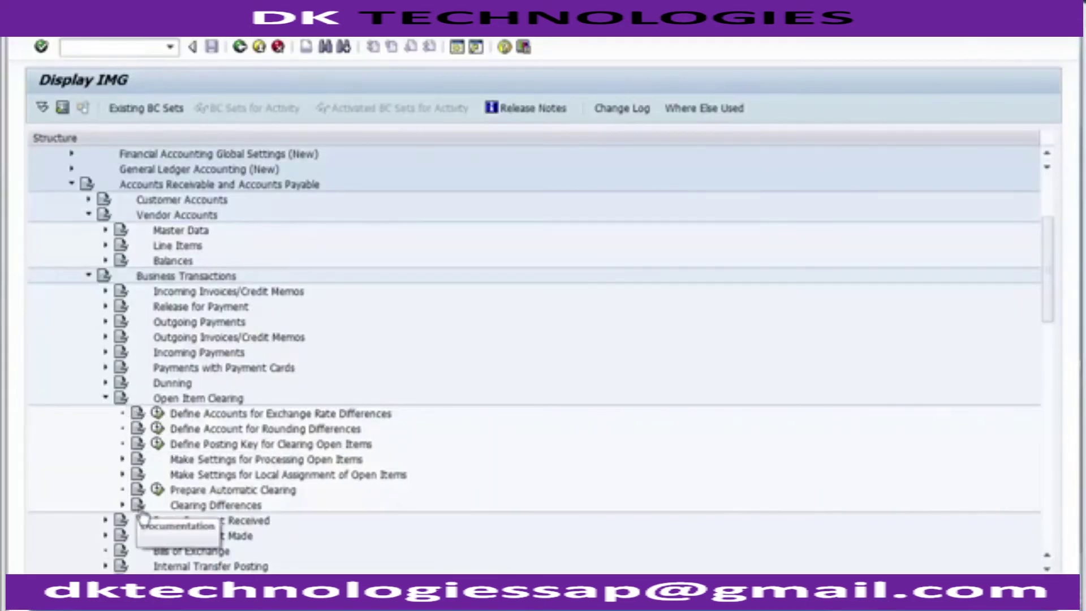
- Expand Clearing Differences under Open Item Clearing and check Define Tolerances for Customers/Vendors against the PowerPoint slide's menu path and transaction code
click(122, 505)
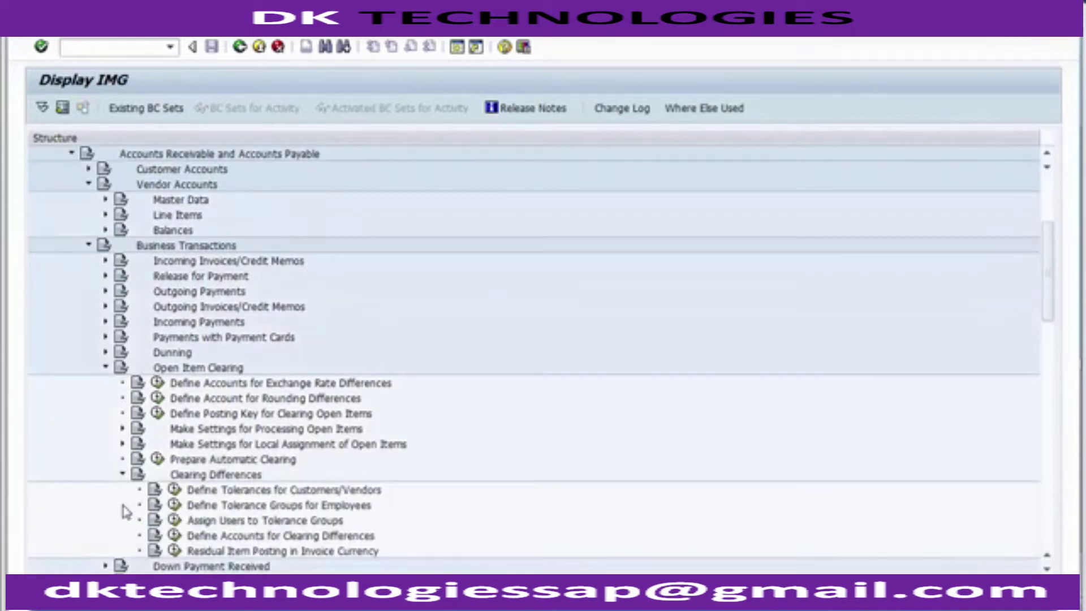
click(318, 491)
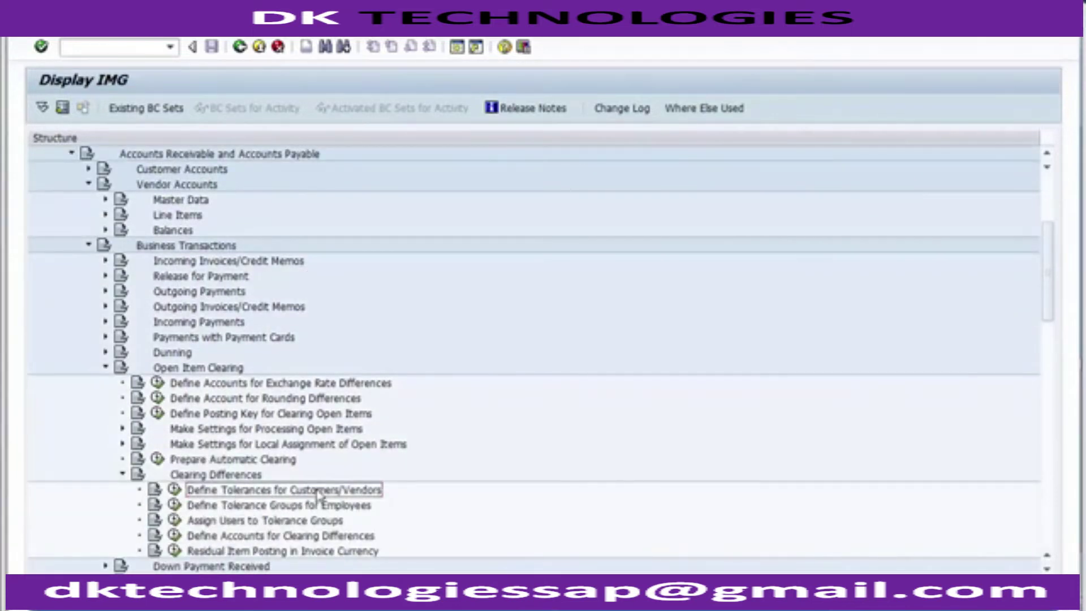
key(alt+Tab)
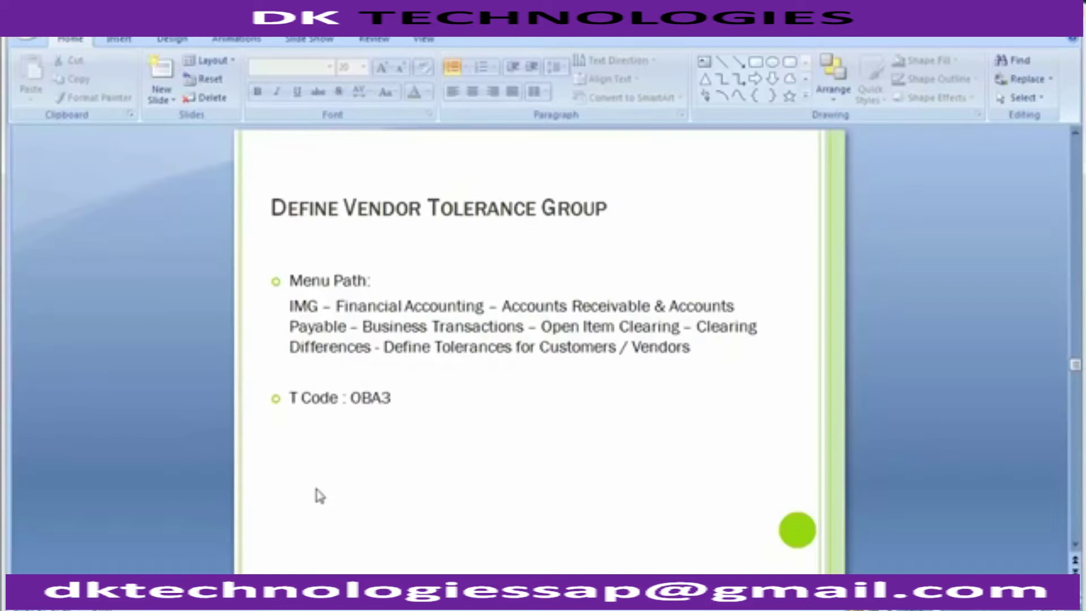
key(alt+Tab)
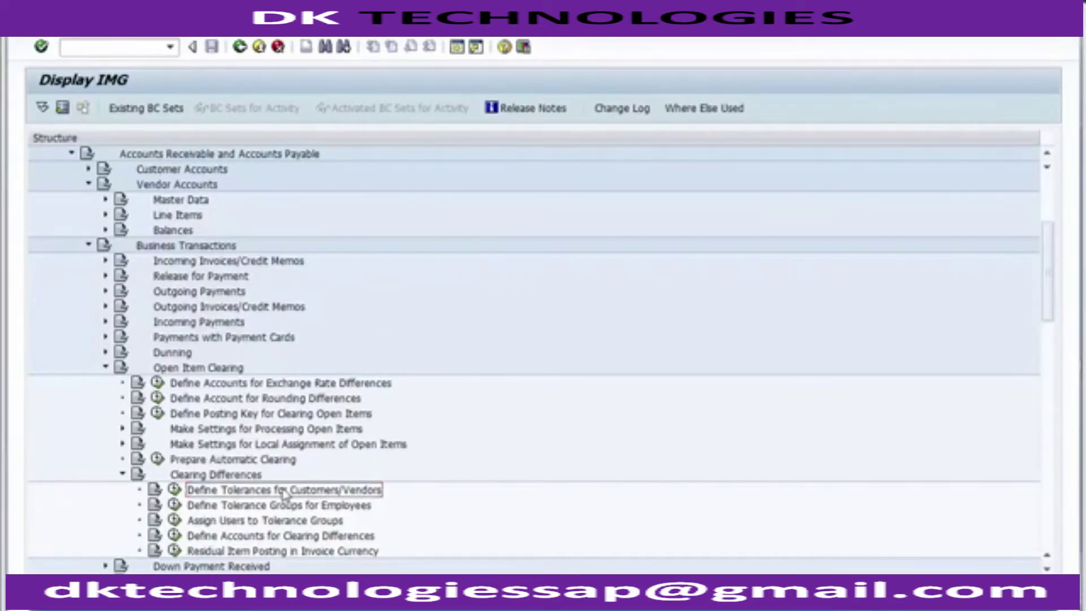
key(alt+Tab)
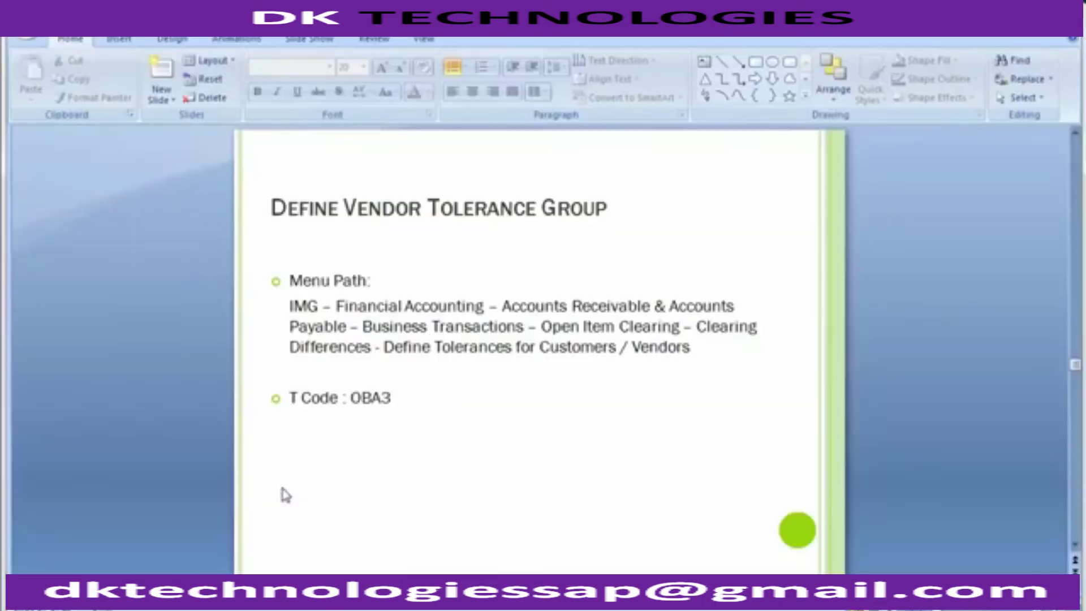
drag(393, 400, 354, 402)
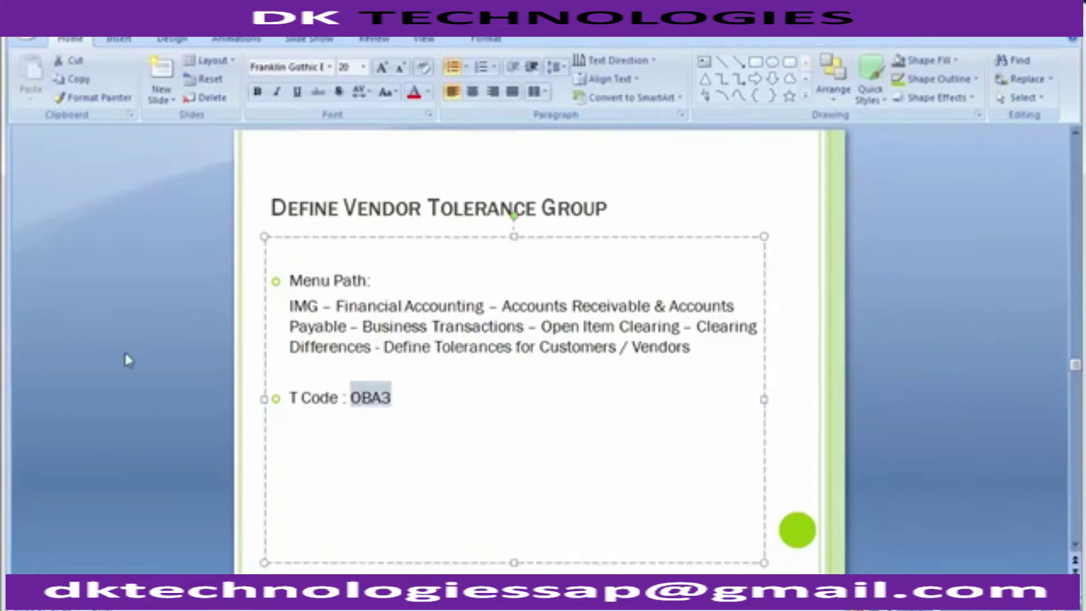
key(alt+Tab)
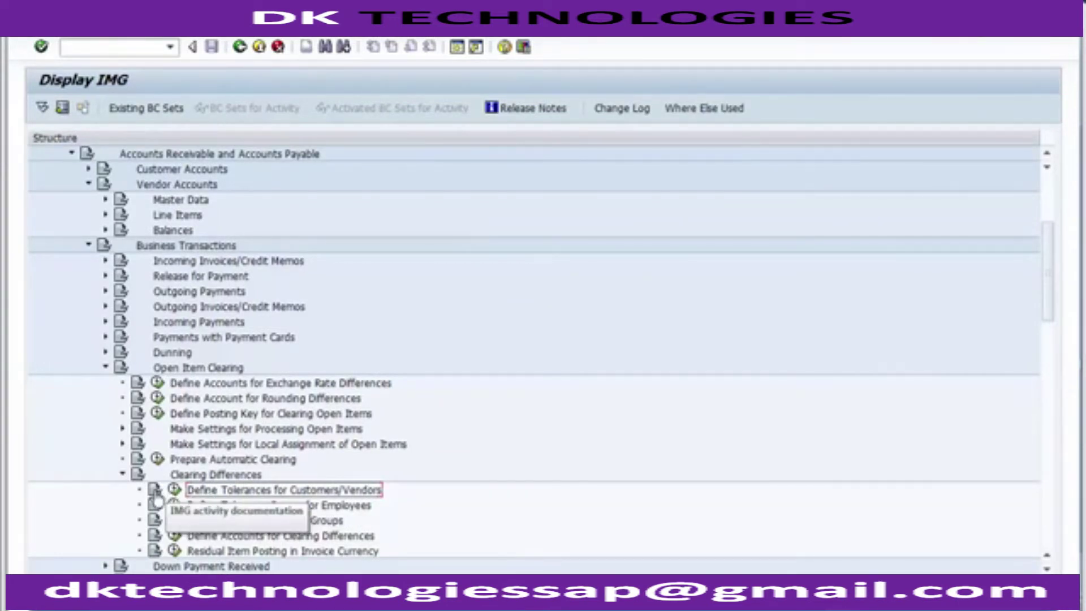
- Read the IMG documentation for Define Tolerances for Customers/Vendors and close it
click(155, 491)
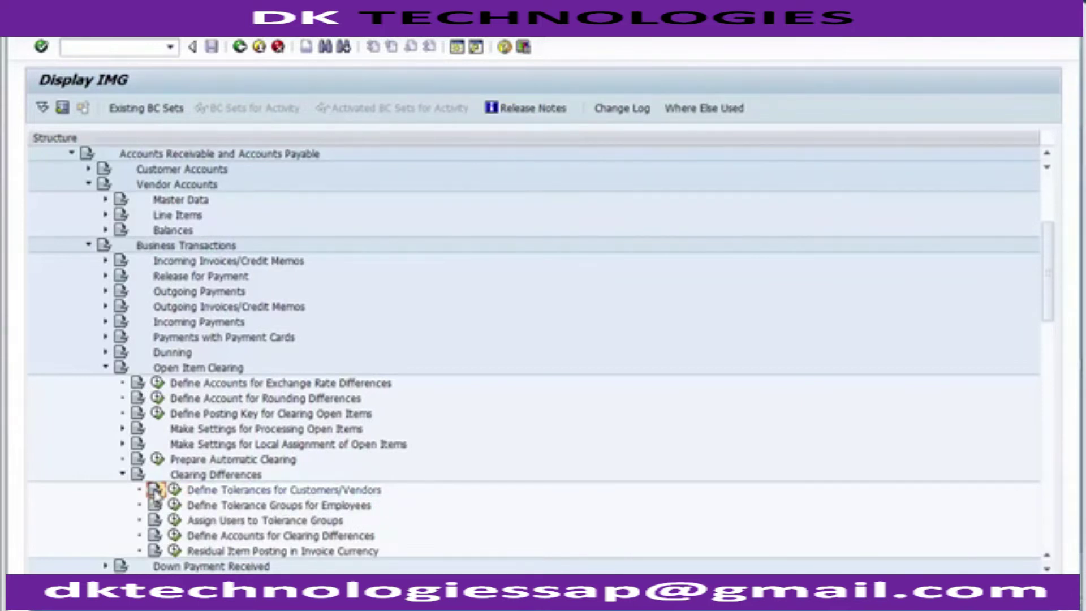
click(155, 491)
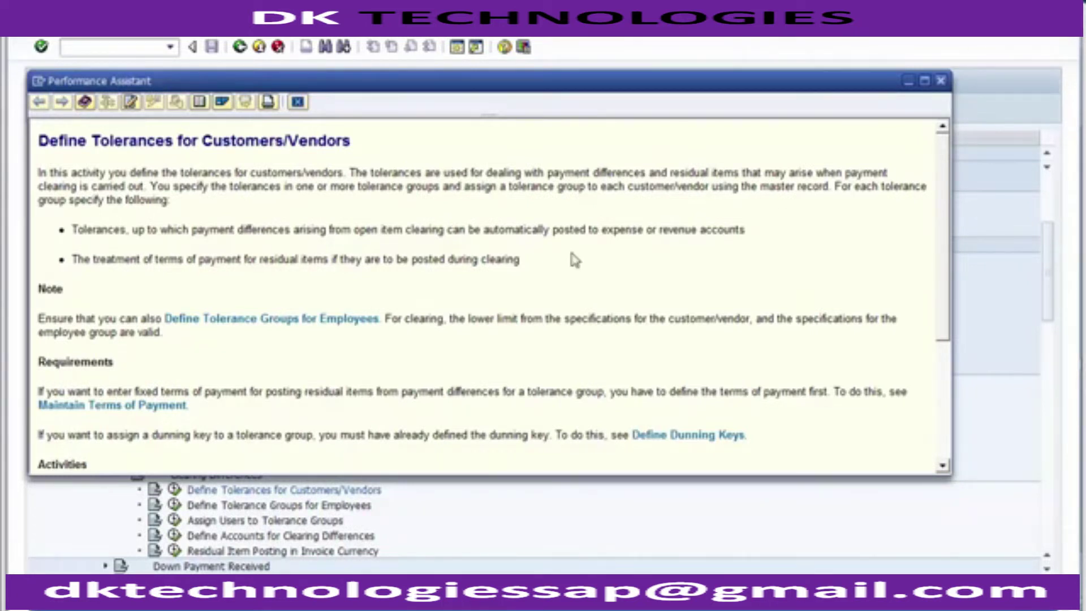
click(153, 504)
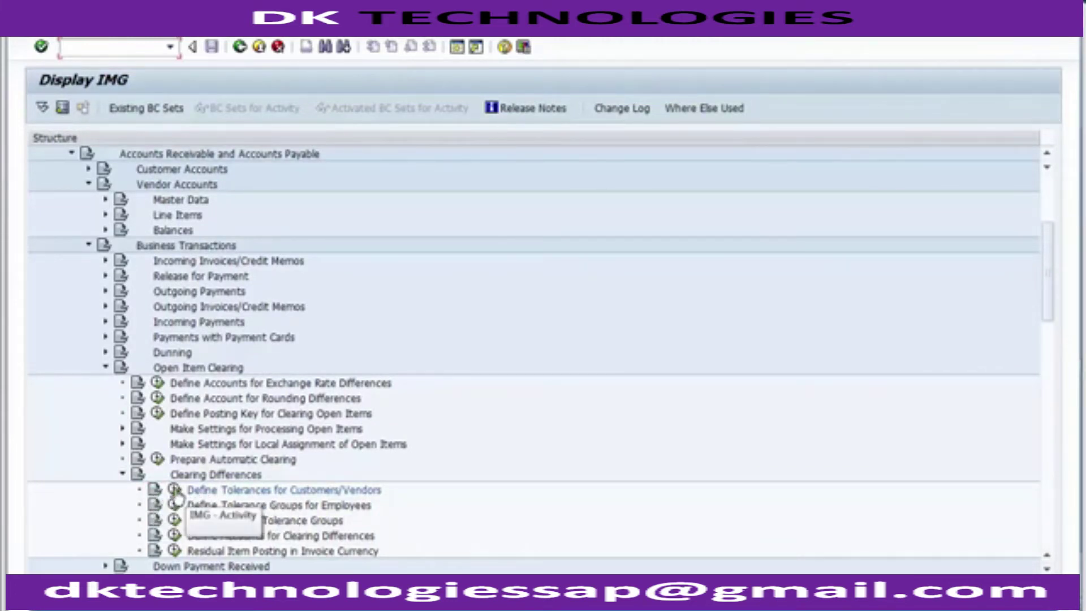
- Execute Define Tolerances for Customers/Vendors and start a new entry for company code 1200 with a blank tolerance group
click(175, 491)
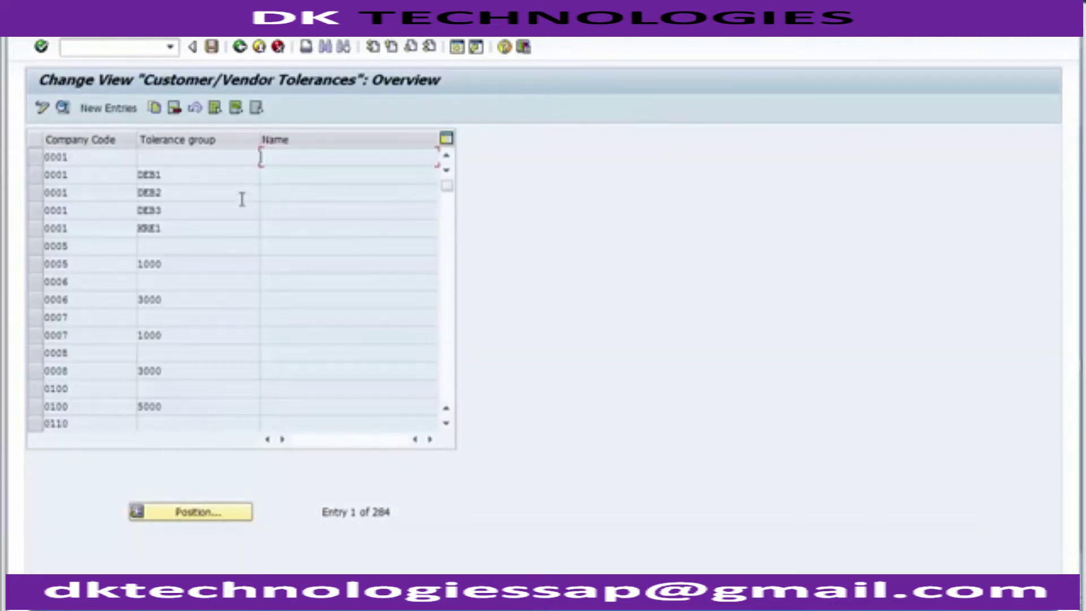
click(96, 110)
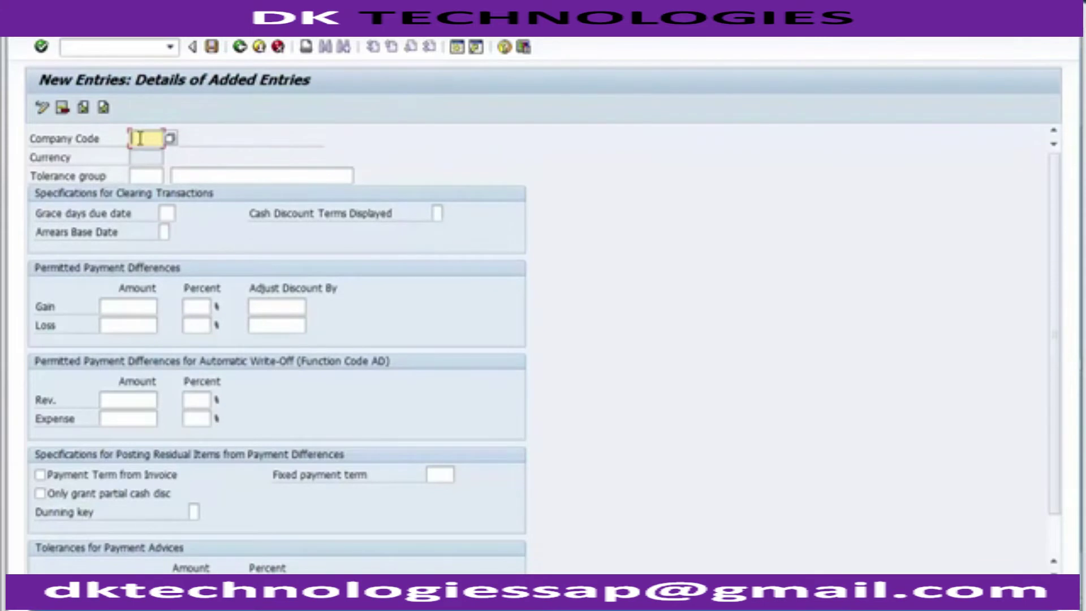
text(100)
text(00)
click(139, 138)
key(Delete)
text(2)
click(145, 176)
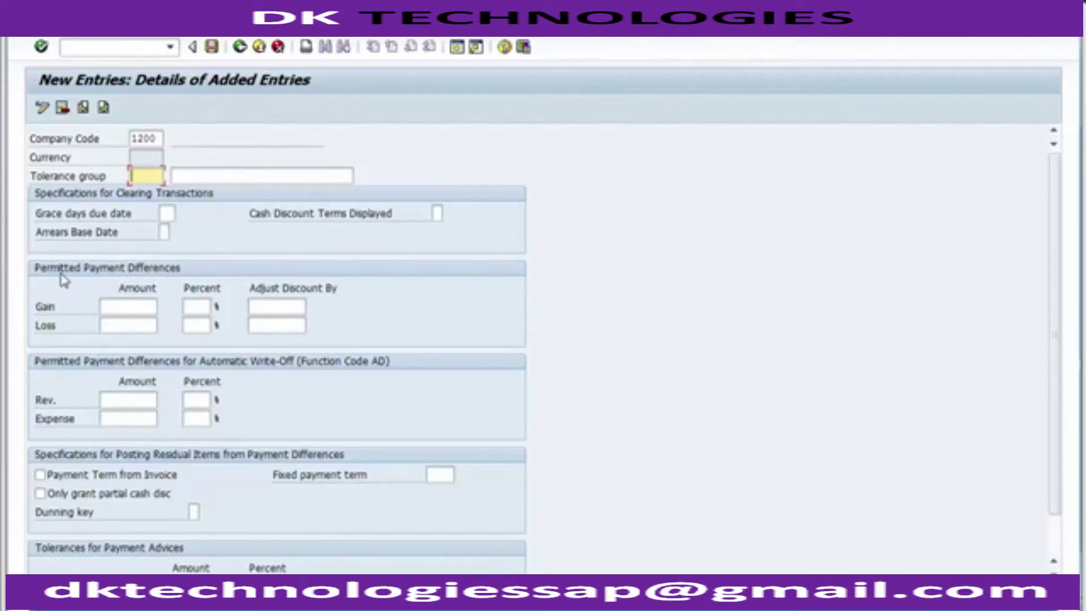
- Set the permitted payment differences to an amount of 500 and 5 percent for both Gain and Loss
click(136, 306)
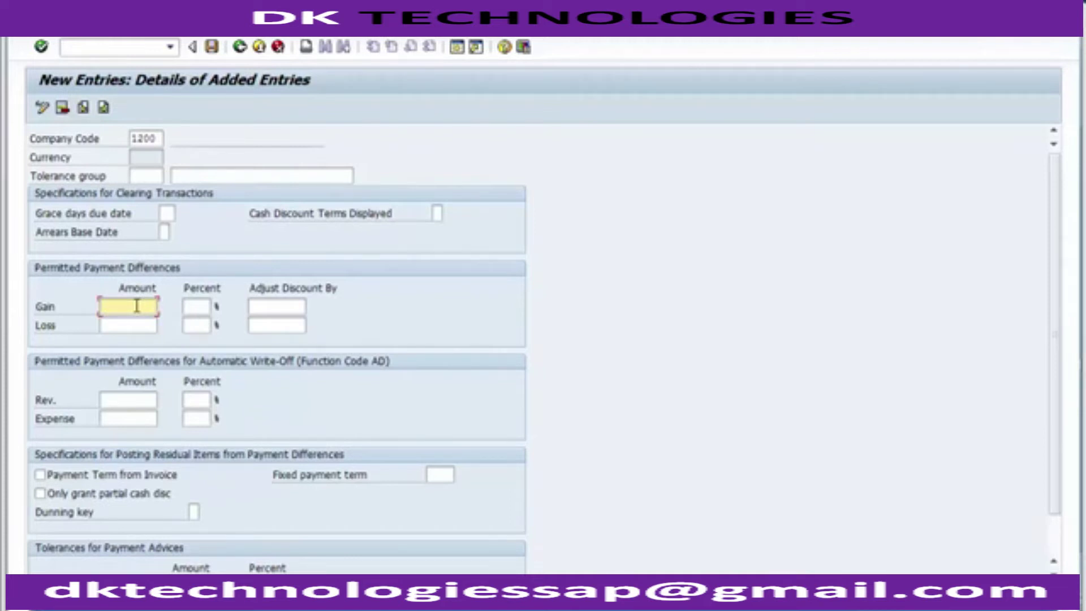
text(10)
key(BackSpace)
text(500)
click(139, 321)
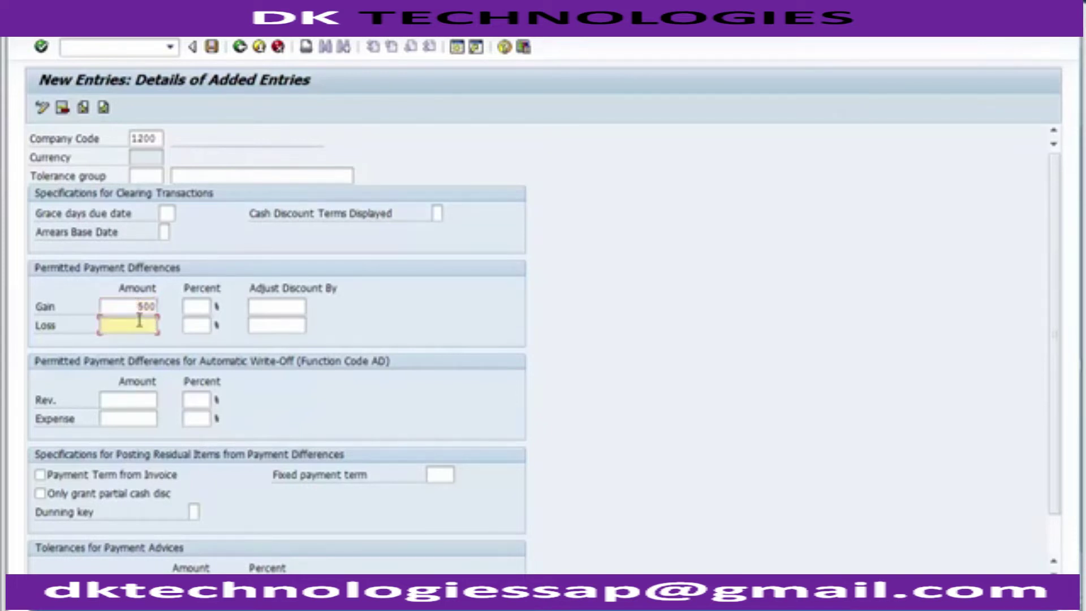
text(500)
click(187, 306)
text(5)
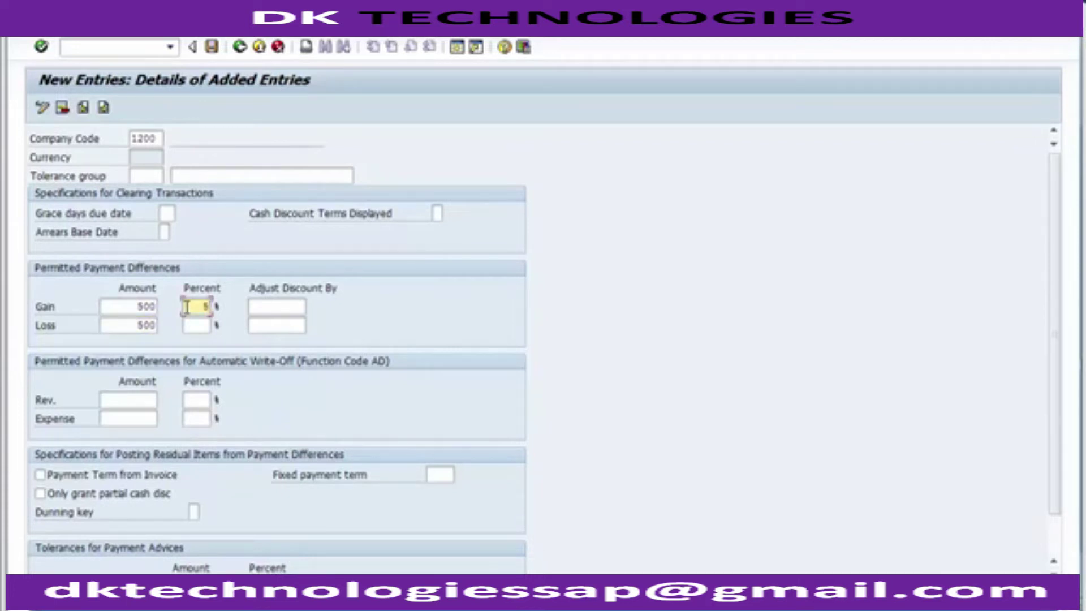
click(195, 322)
text(5)
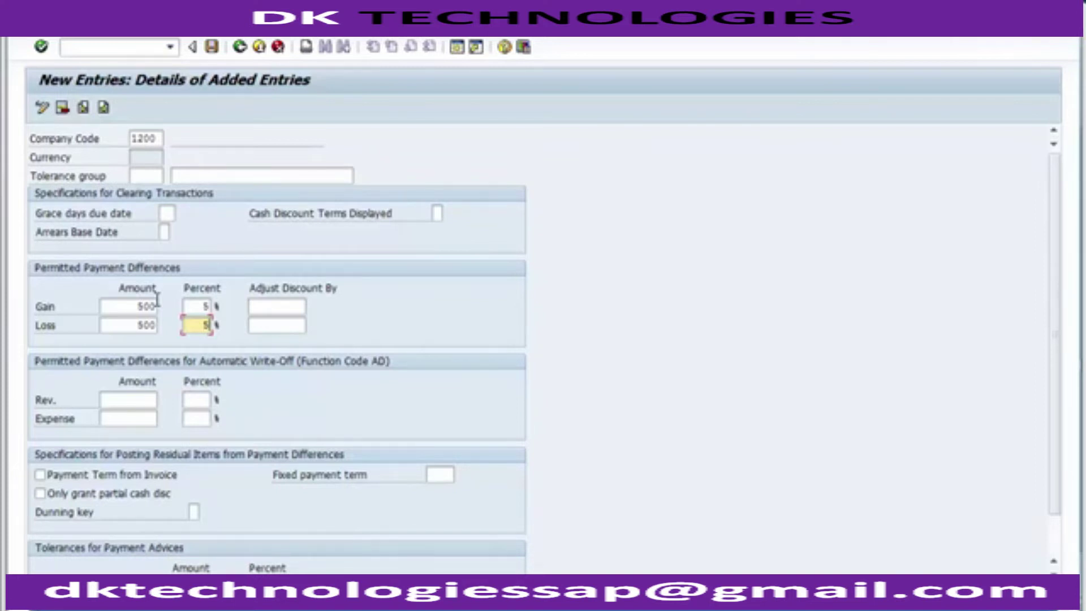
click(200, 308)
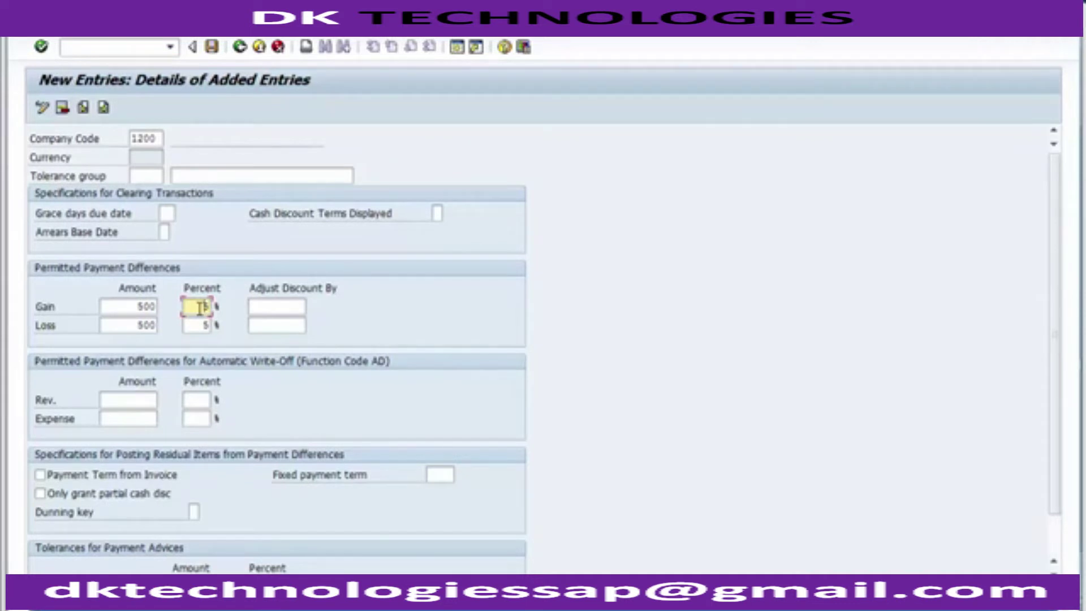
click(146, 306)
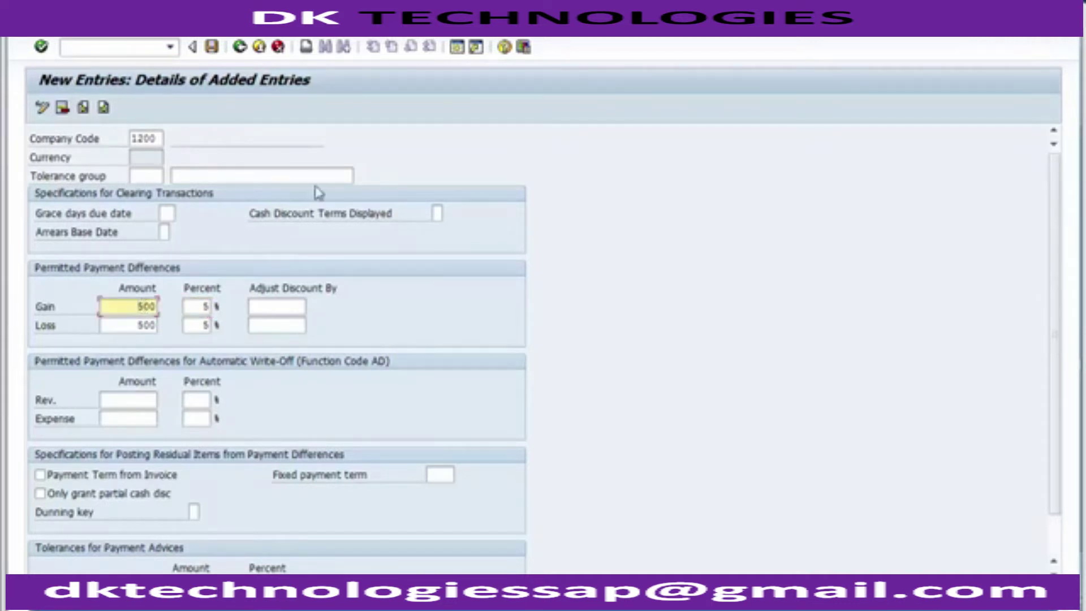
click(204, 306)
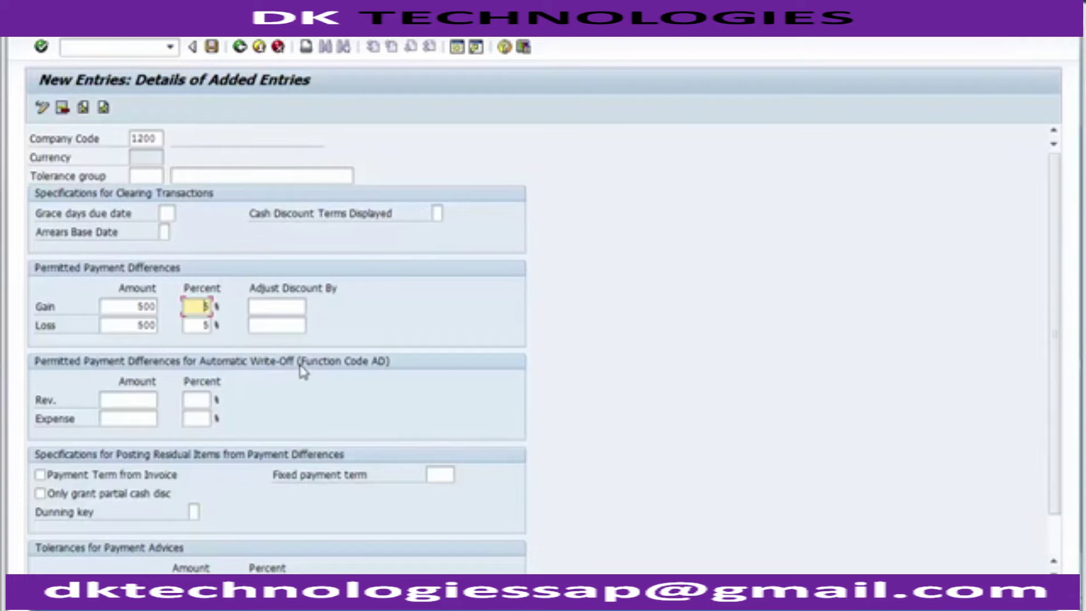
- Set the automatic write-off amounts for Rev. and Expense to 100 each and save the tolerance entry
click(134, 401)
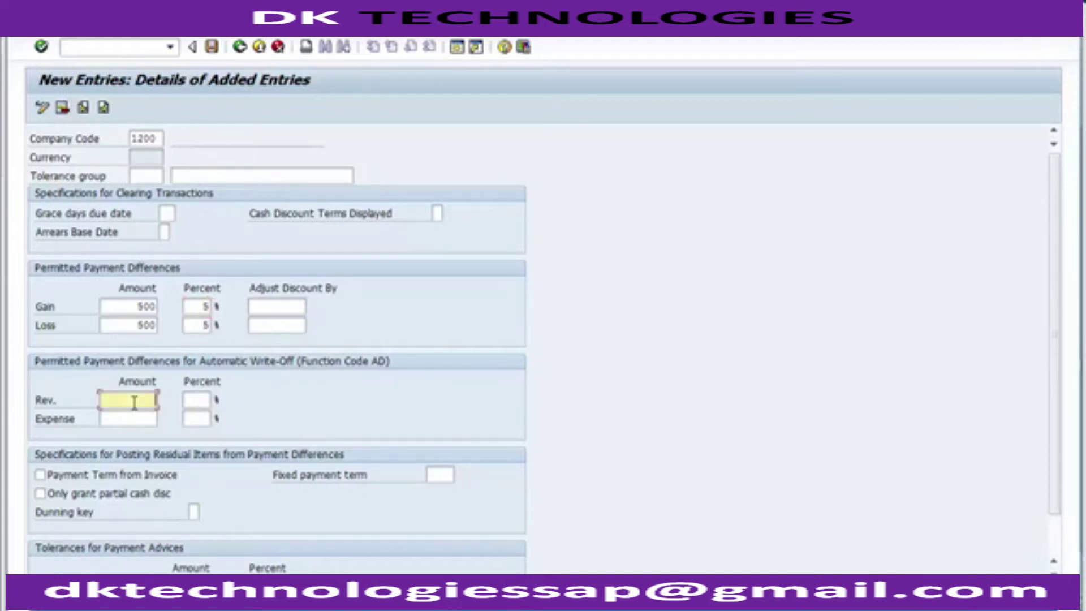
text(100)
click(137, 418)
text(100)
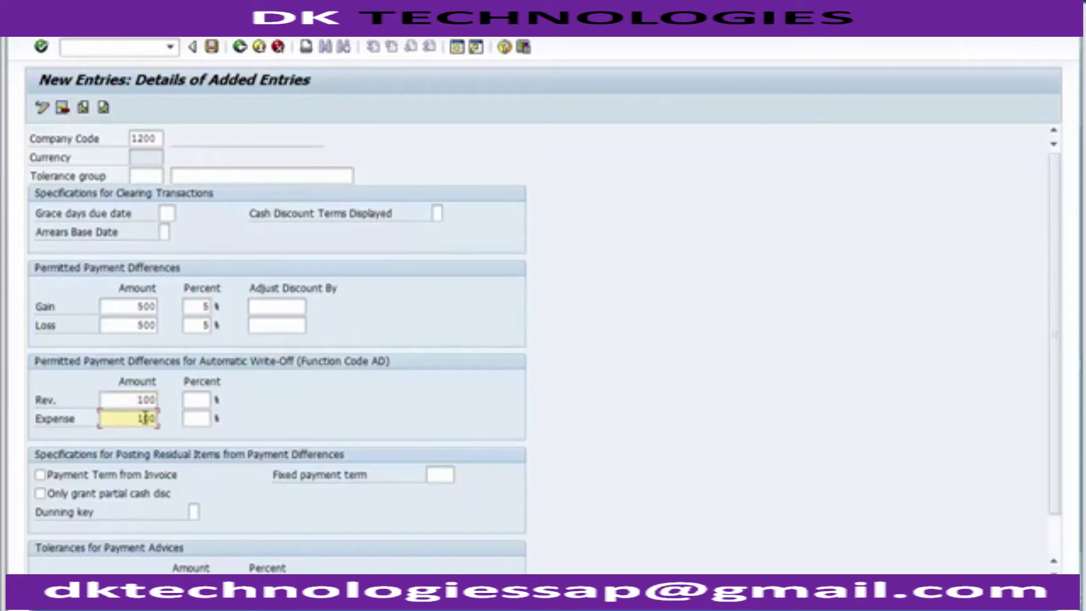
click(194, 402)
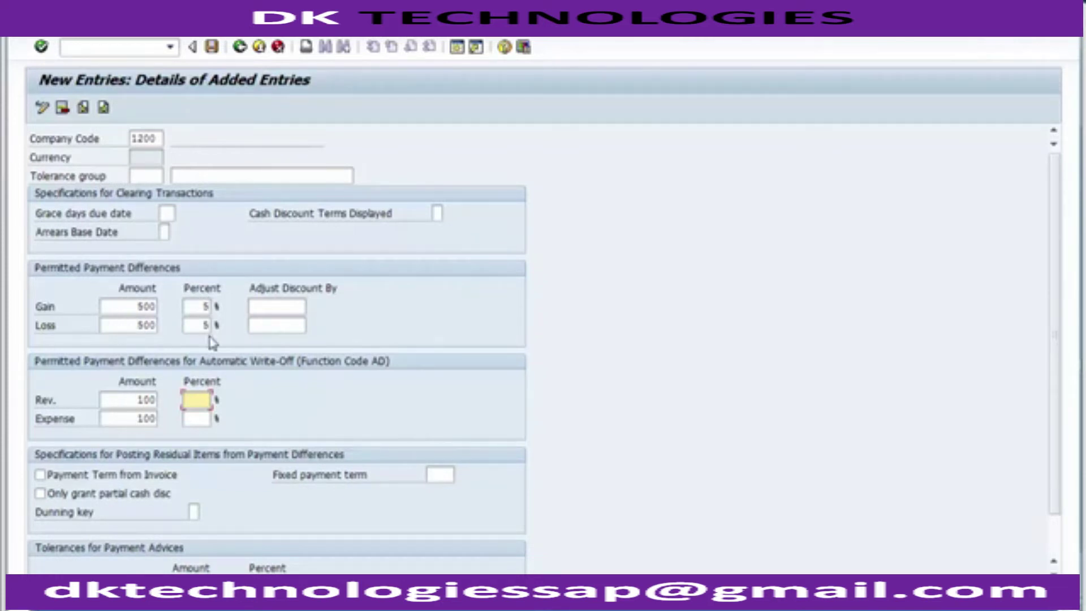
click(211, 51)
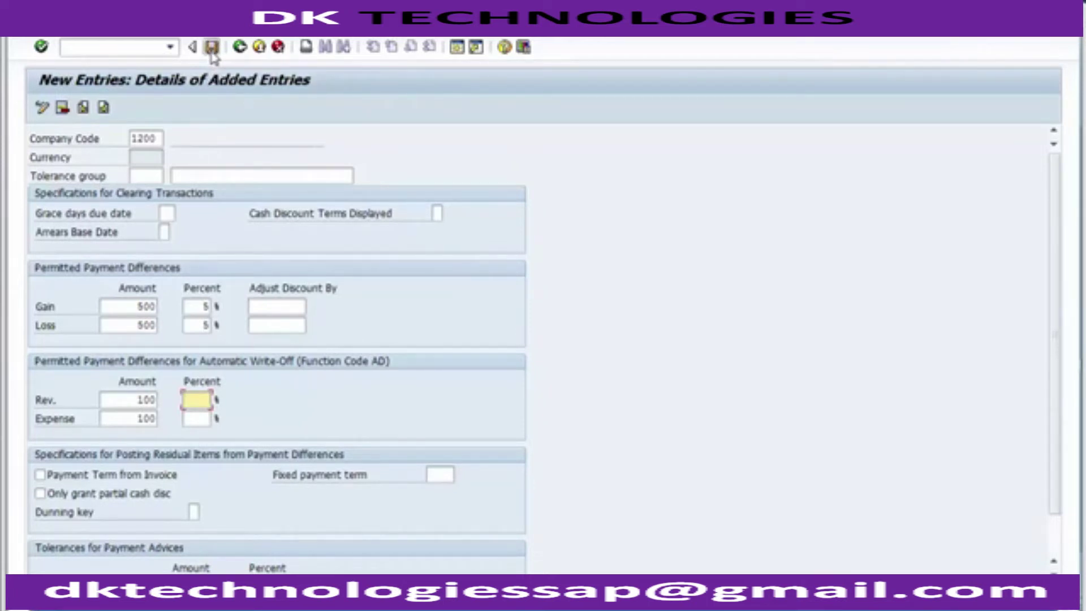
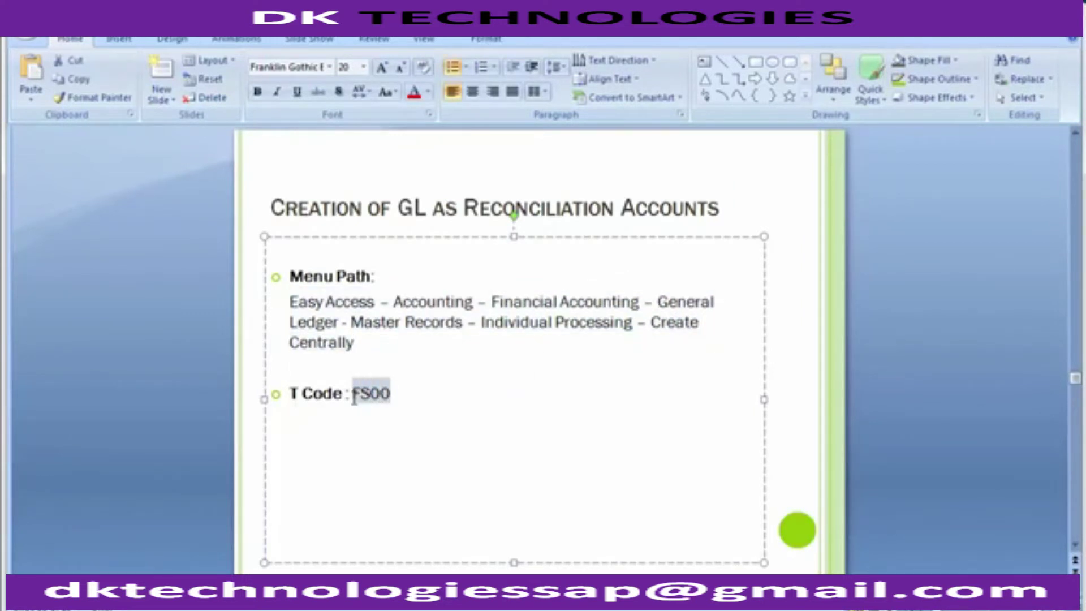
- Switch from the PowerPoint slide to SAP Easy Access, run transaction FS00 and clear the G/L account number
click(208, 344)
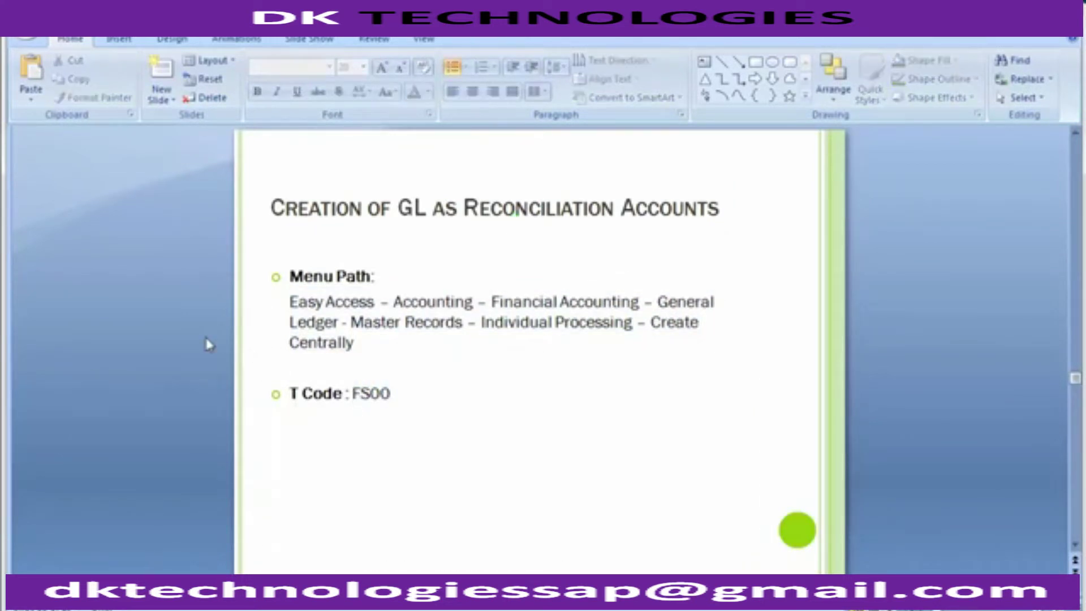
key(alt+Tab)
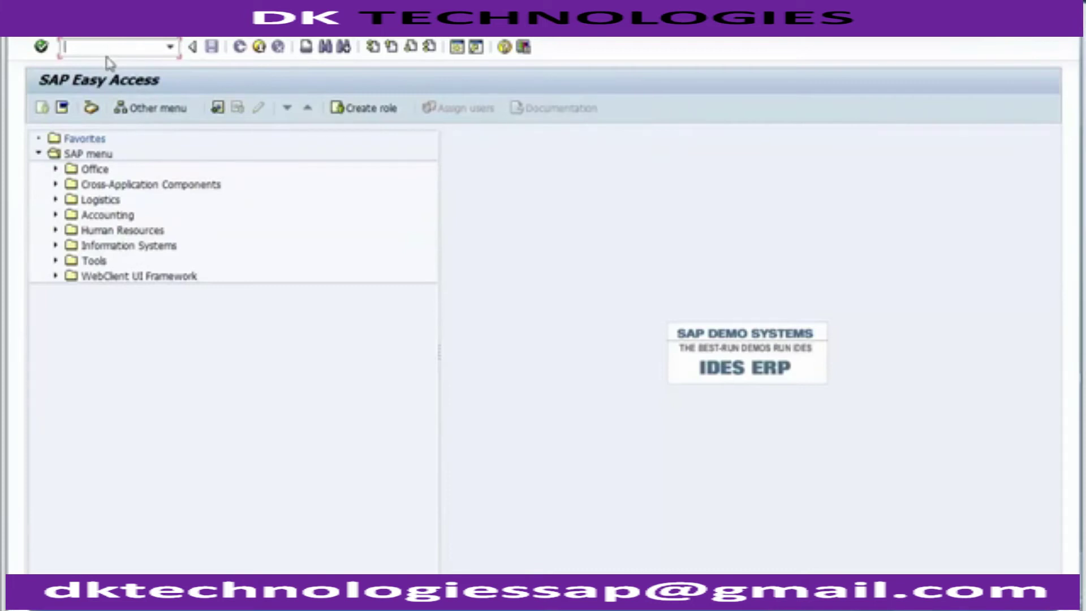
text(fs00)
key(Return)
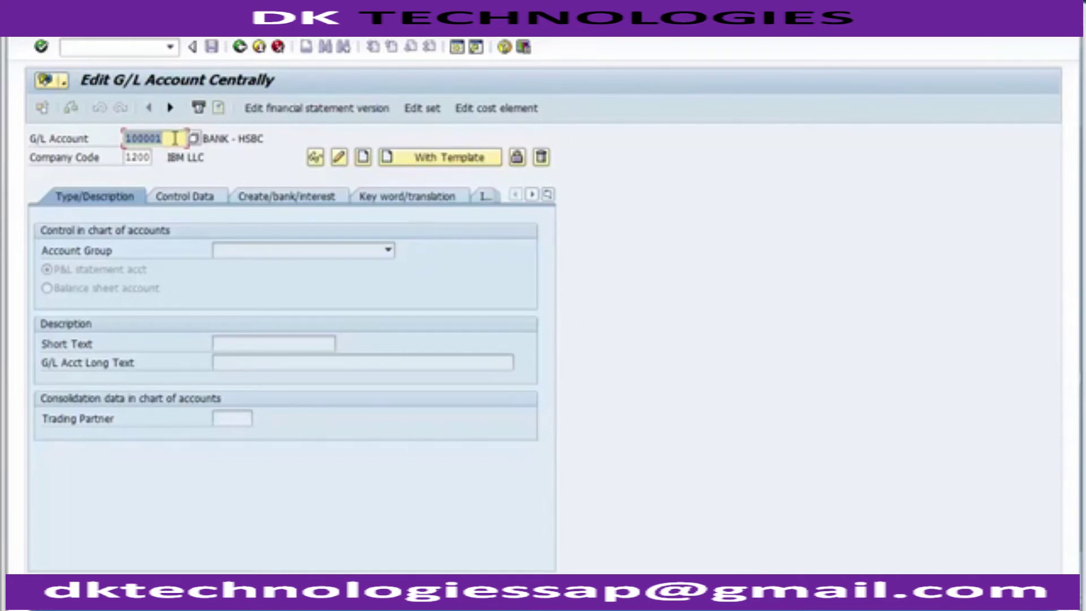
key(Delete)
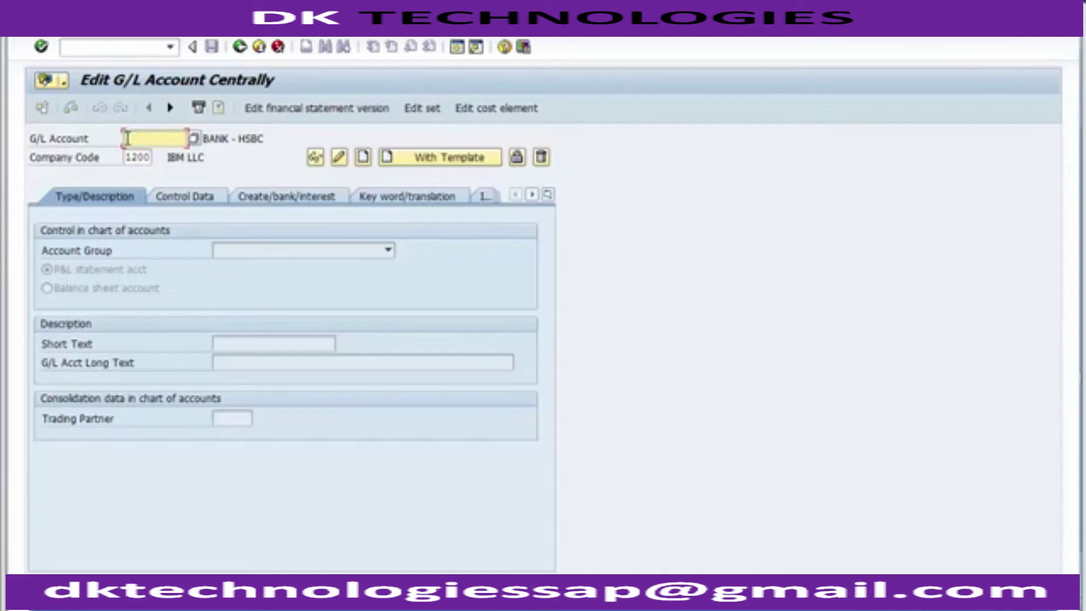
- Open the G/L account groups overview in a new session with transaction OBD4
click(103, 48)
text(/oob)
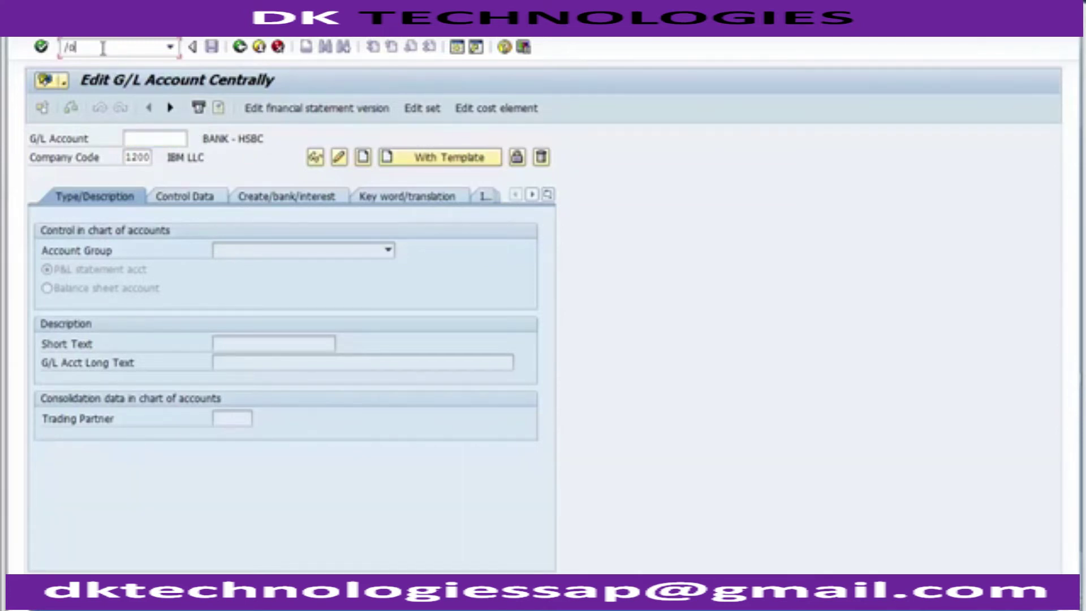
text(d4)
key(Return)
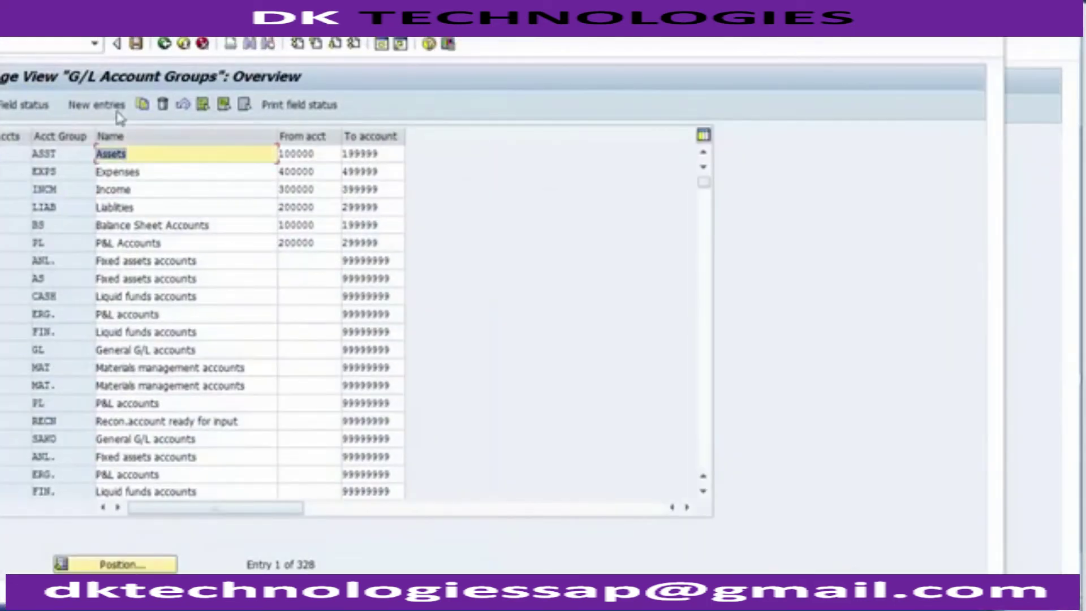
- Check the From and To account numbers of the LIAB account group
click(35, 153)
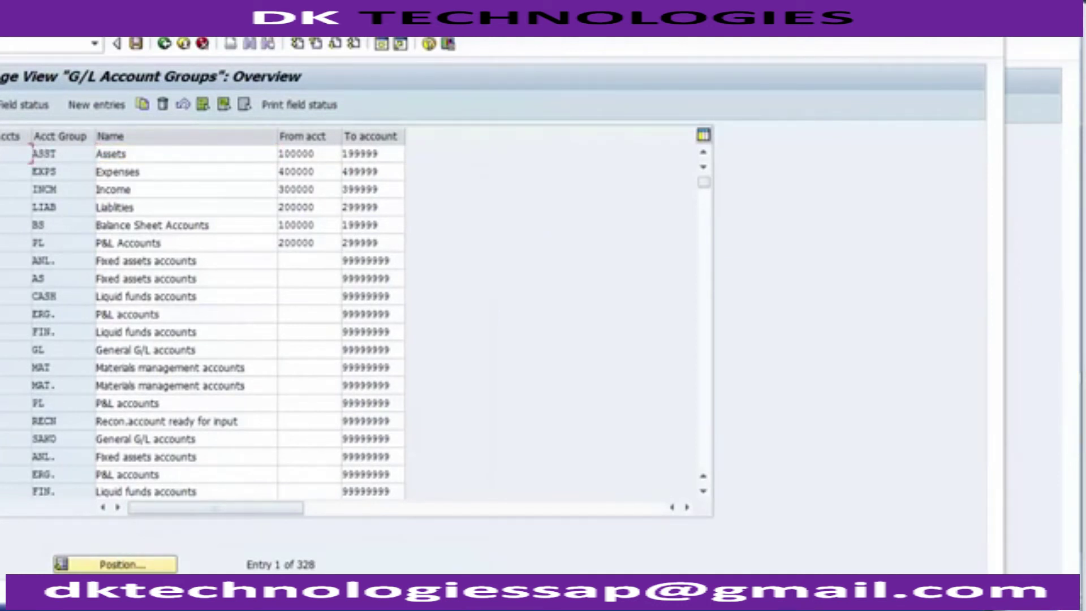
click(35, 207)
click(294, 210)
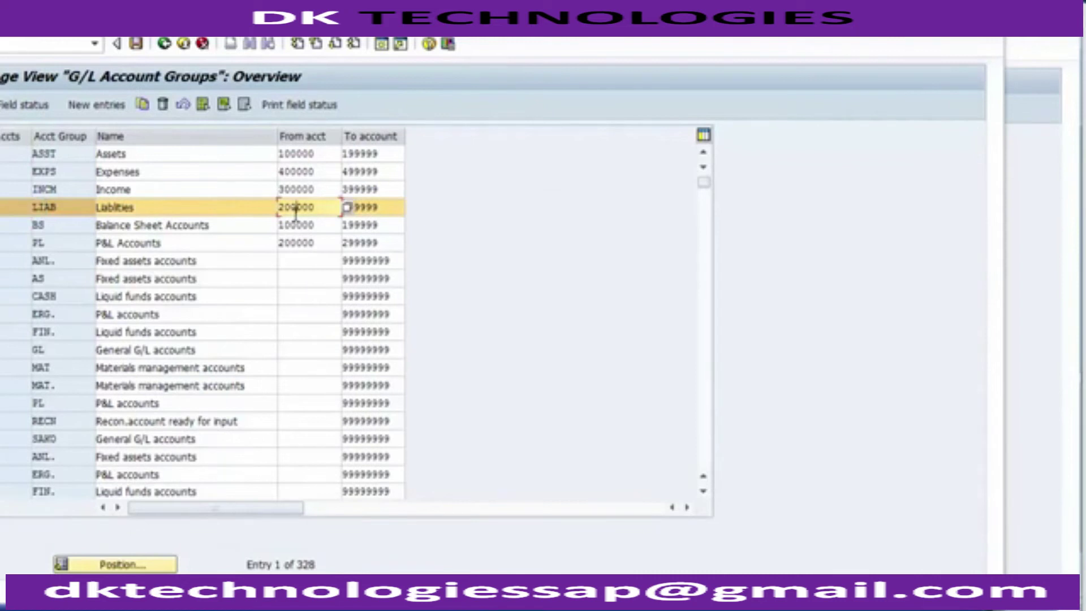
click(382, 208)
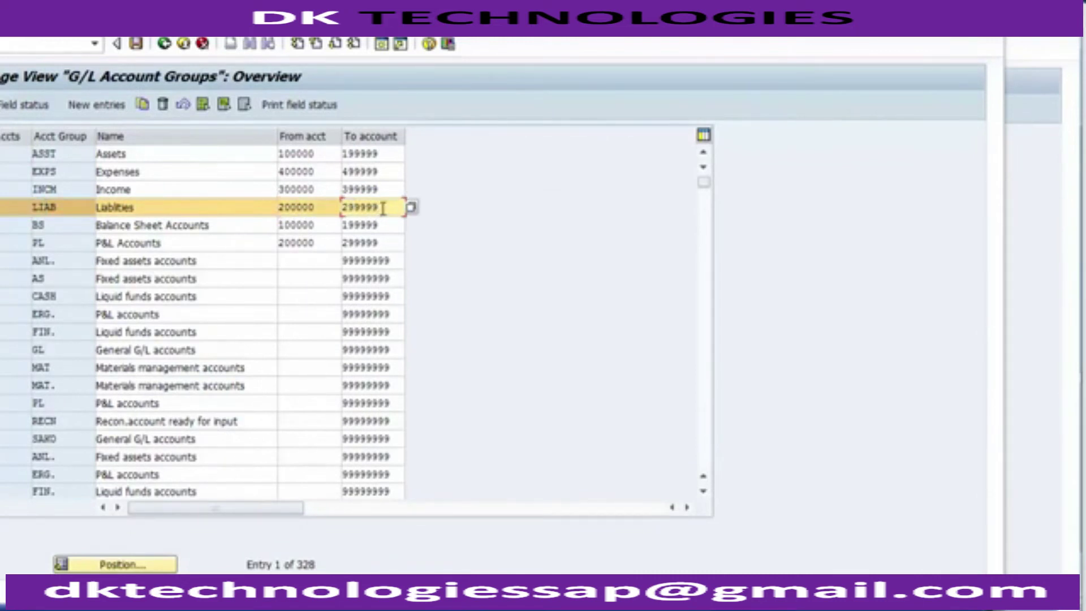
click(322, 209)
drag(322, 209, 279, 210)
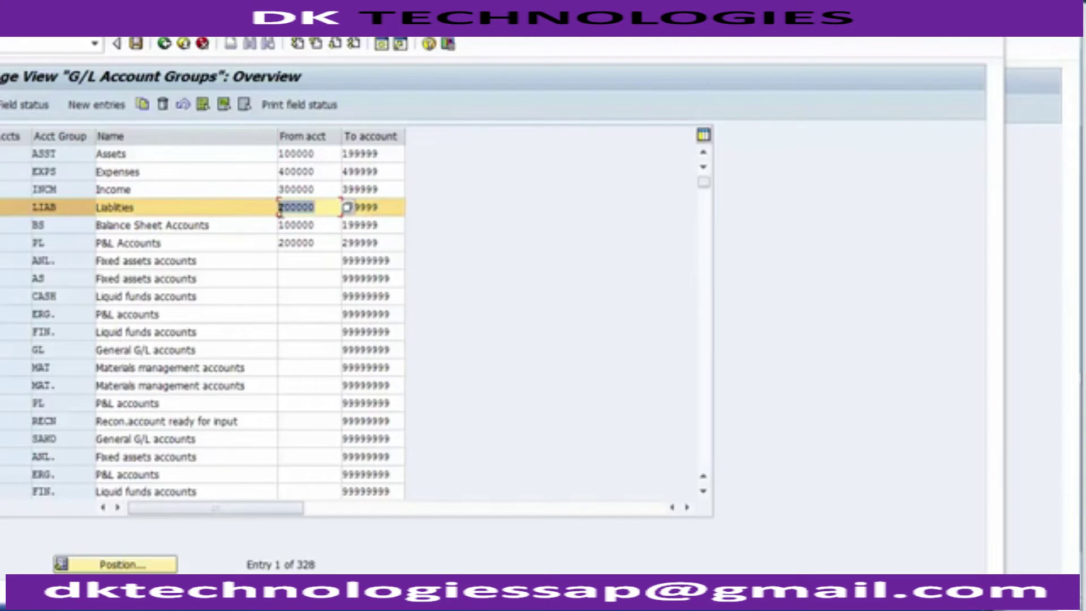
- Return to the G/L account master screen and review the existing account numbers in chart of accounts 1000
click(240, 211)
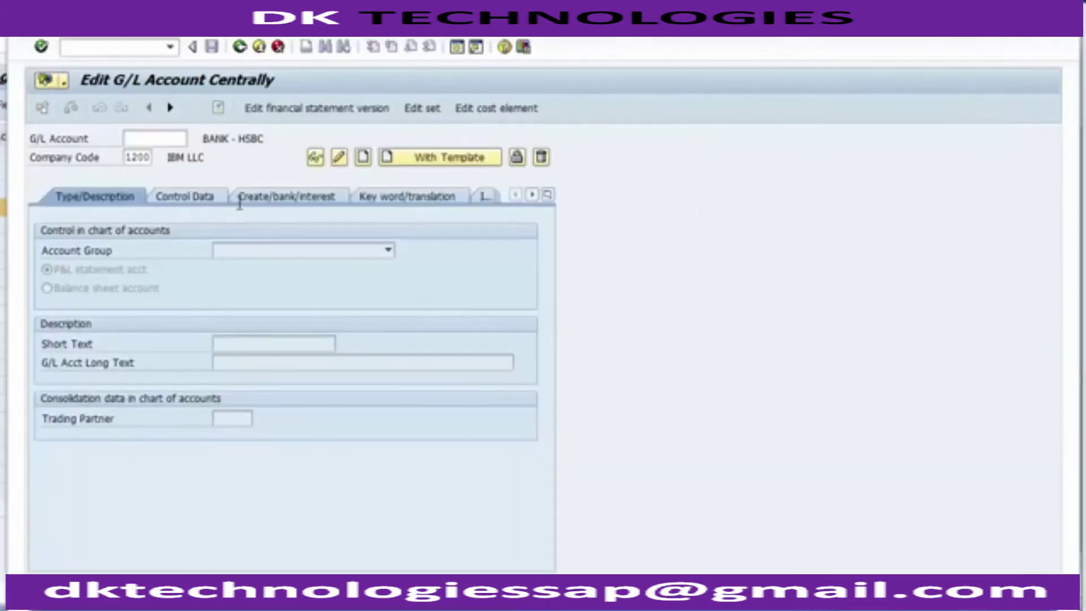
click(170, 139)
key(F4)
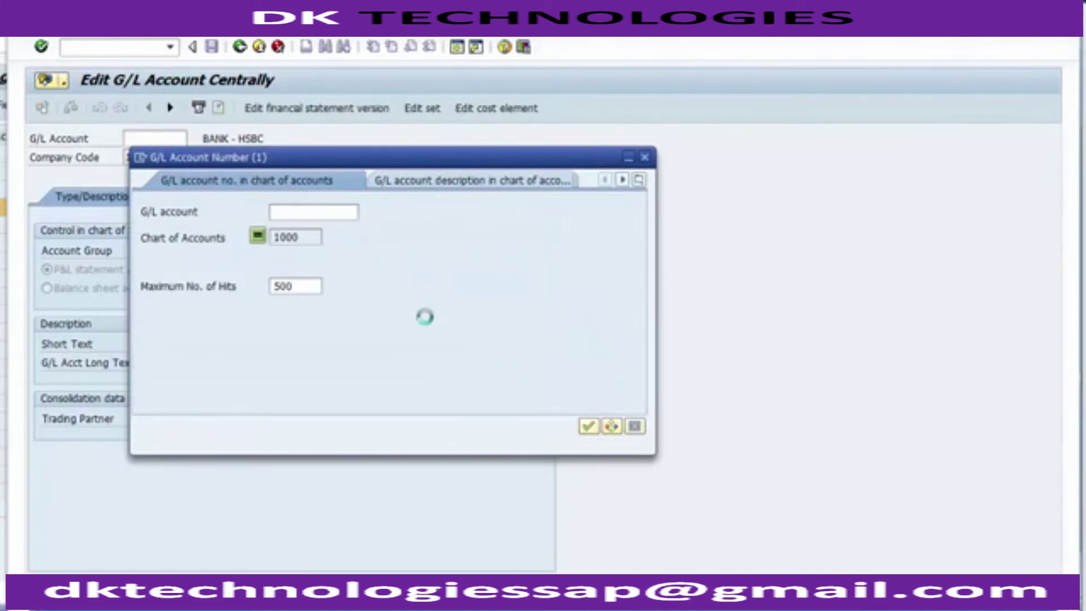
key(Return)
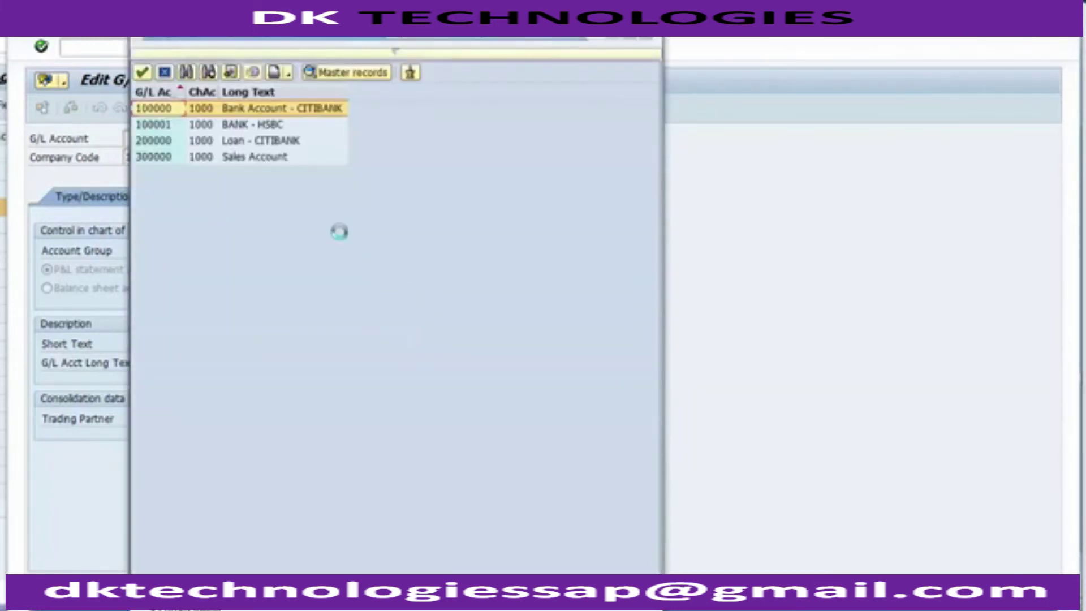
click(175, 144)
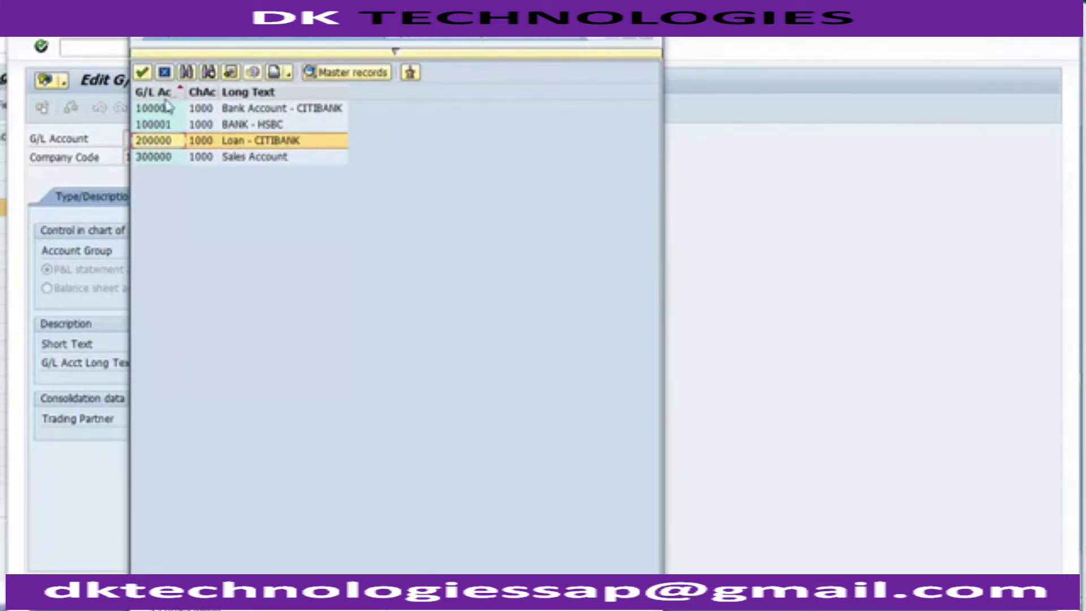
double_click(170, 140)
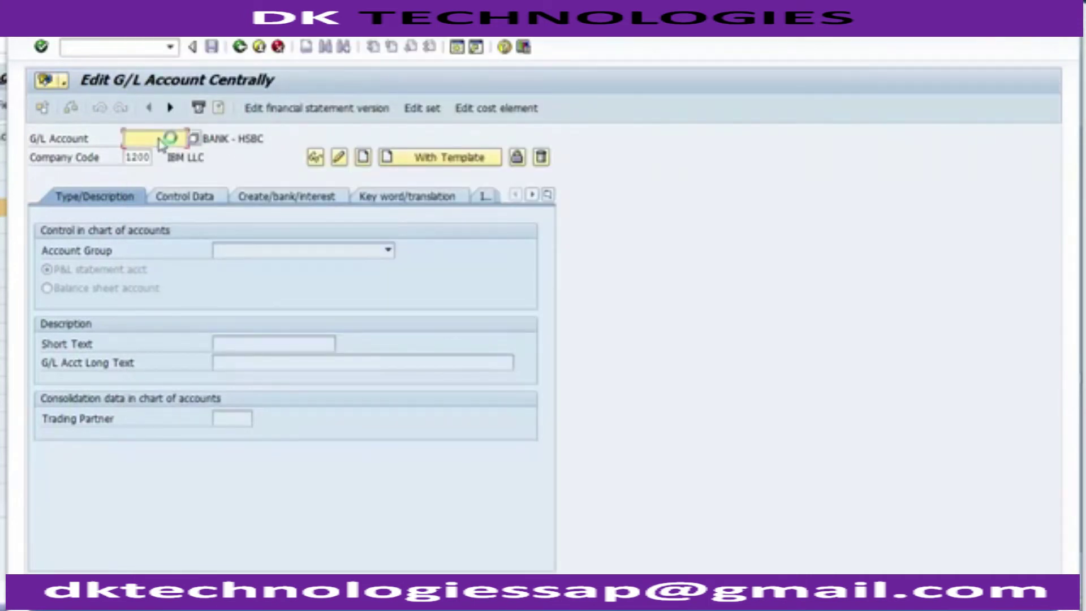
- Start creating G/L account 200001 in company code 1200
text(20)
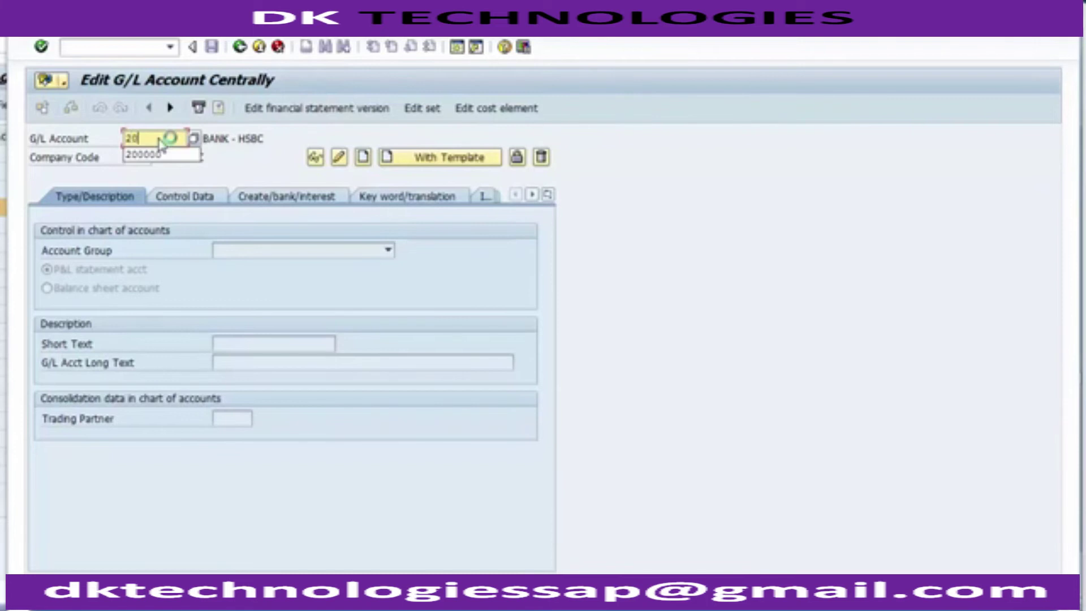
text(0001)
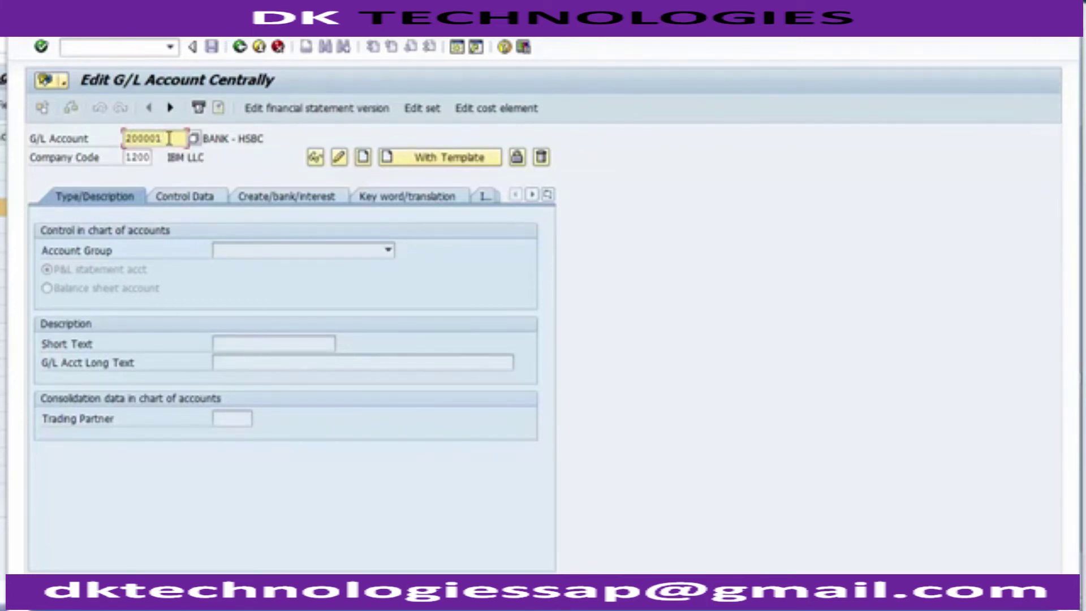
click(363, 158)
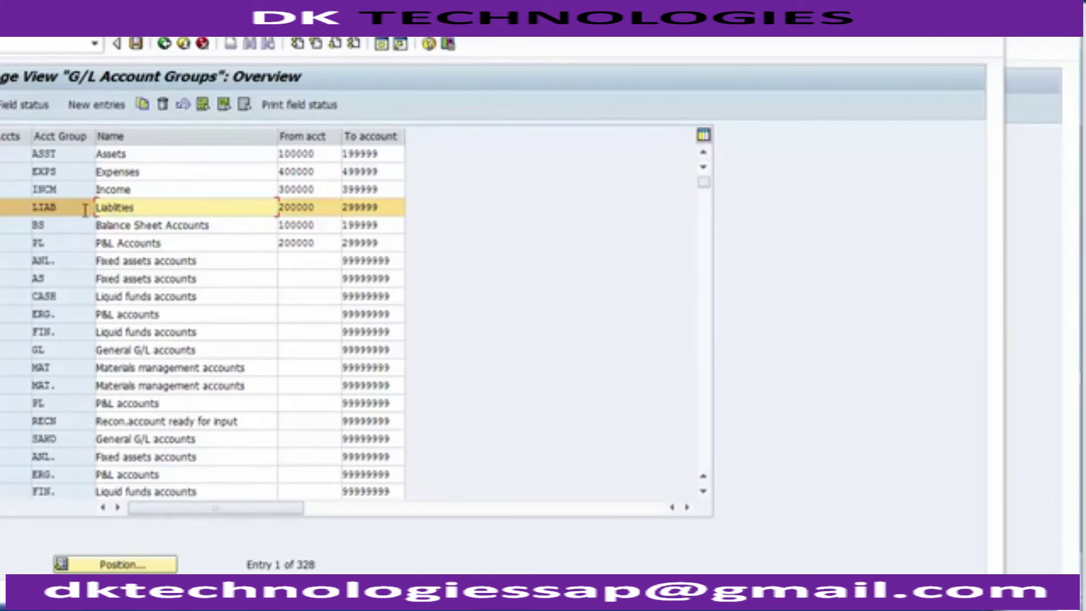
- Check the LIAB code in the account groups overview, then assign the Liablities account group and classify the new account as a balance sheet account
click(51, 208)
drag(51, 208, 32, 208)
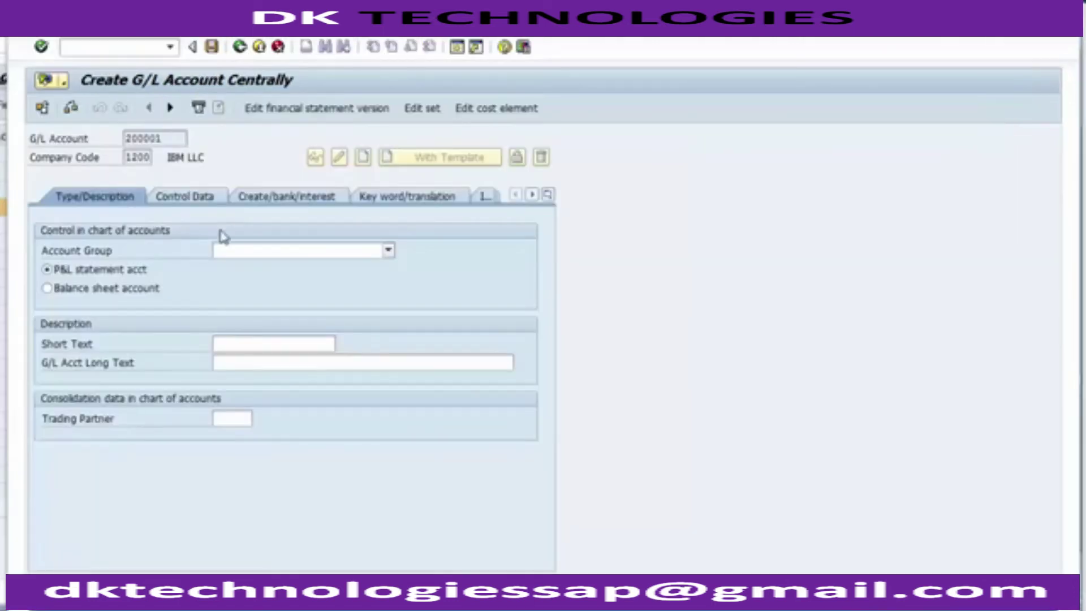
click(218, 249)
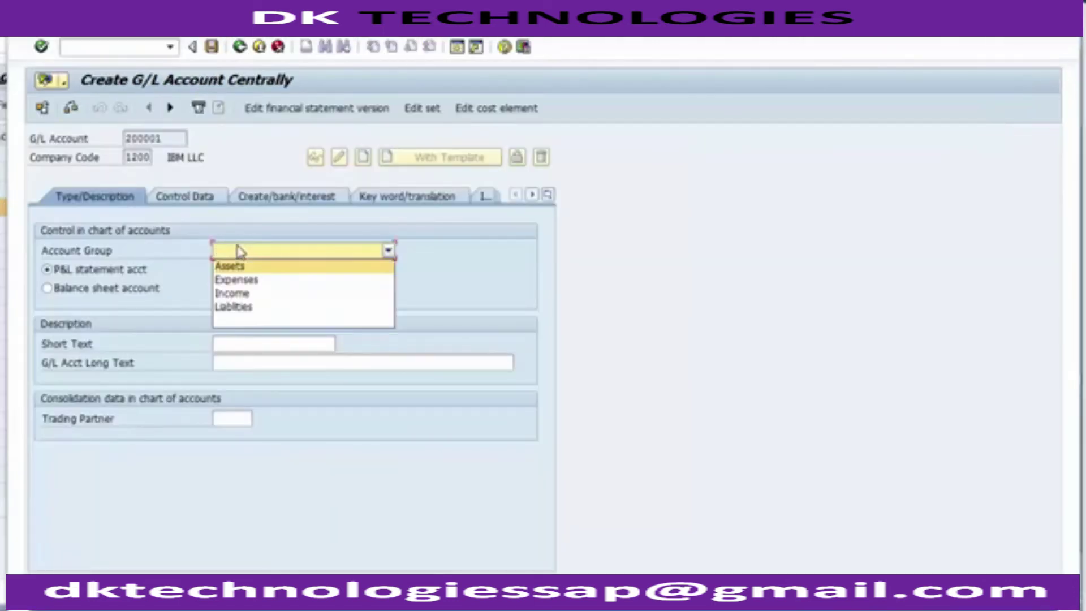
click(244, 308)
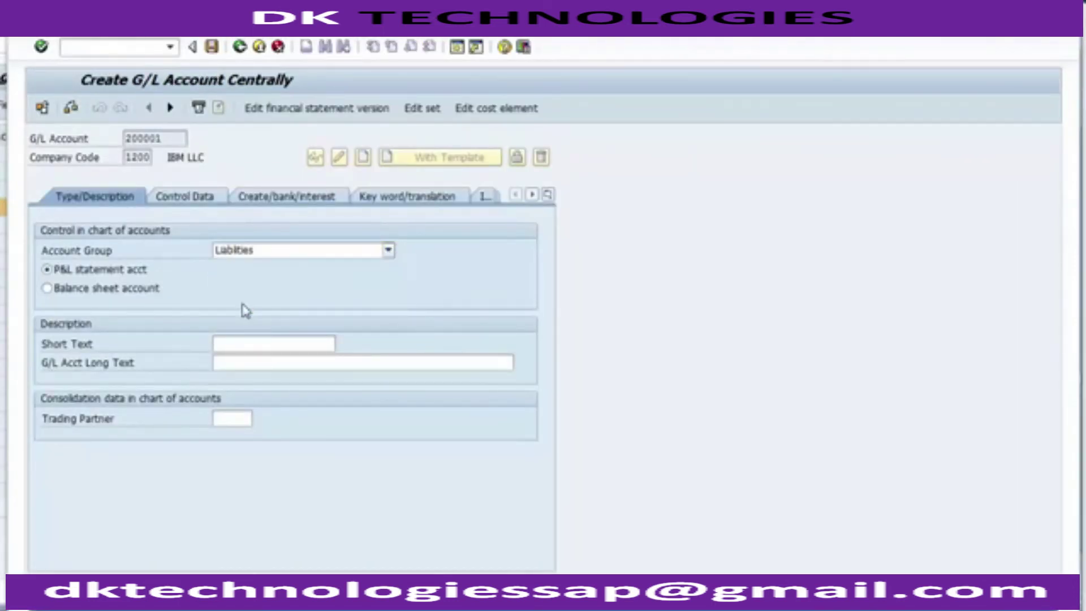
click(142, 292)
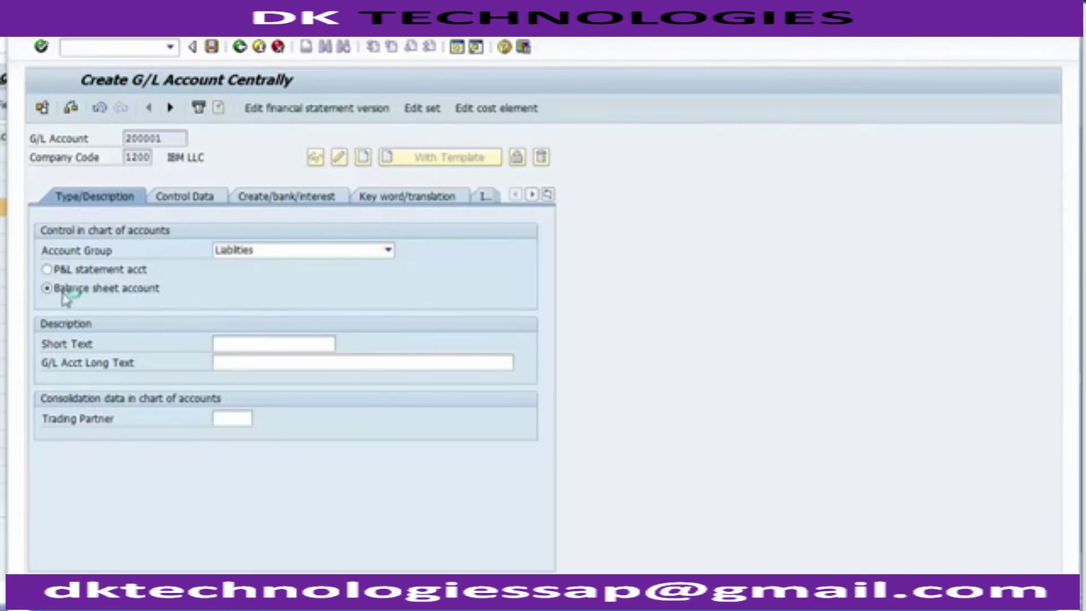
- Enter "Domest-Vendor" as the short text and "Domestic Vendor Account" as the G/L account long text
click(251, 341)
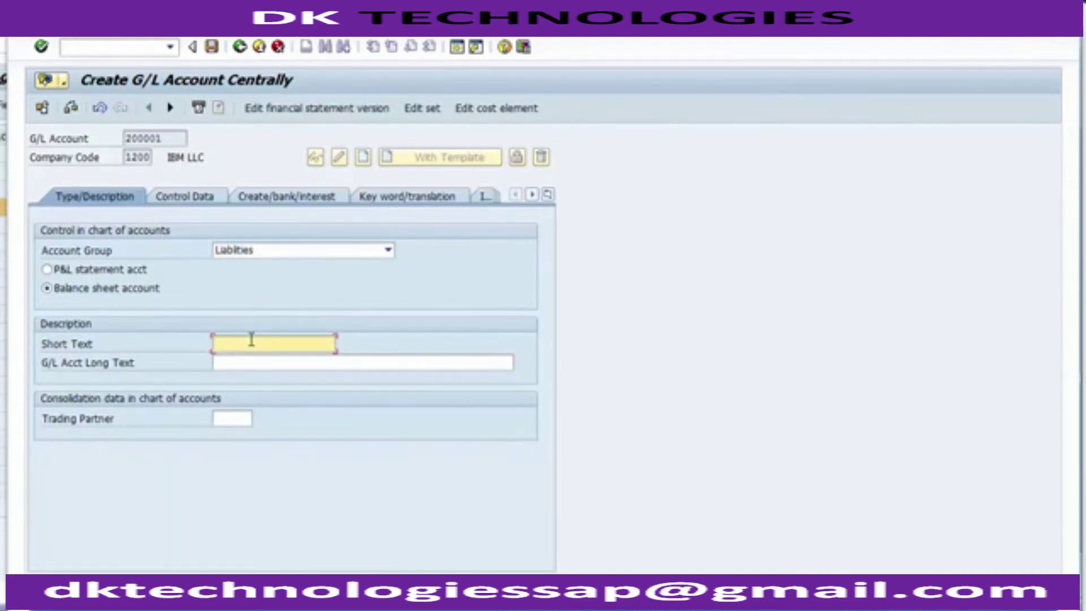
text(Domest-Vebd)
key(BackSpace)
key(BackSpace)
text(ndor)
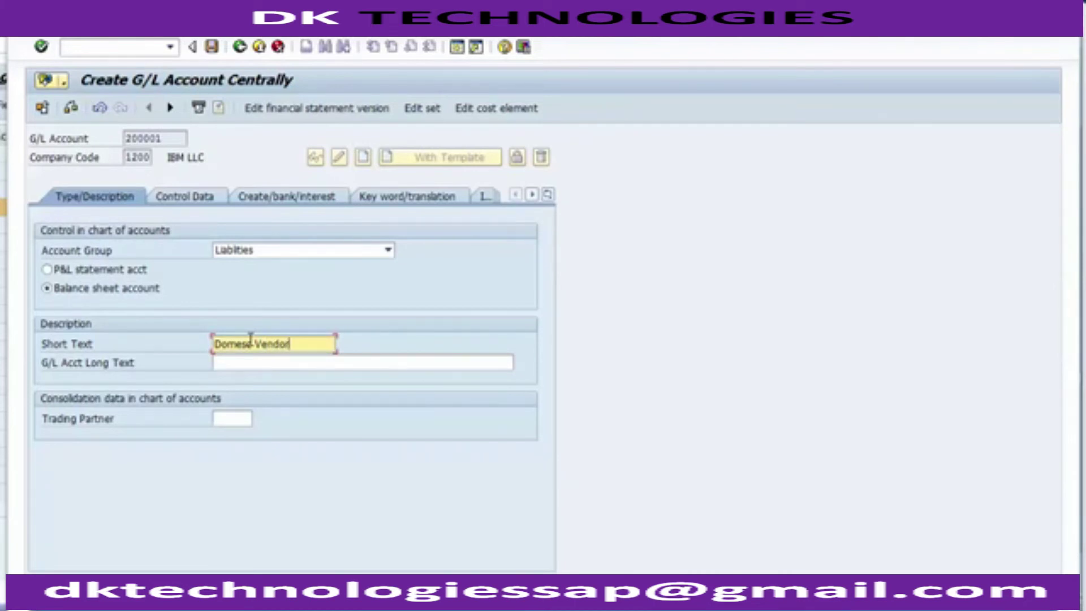
key(Tab)
text(Dom)
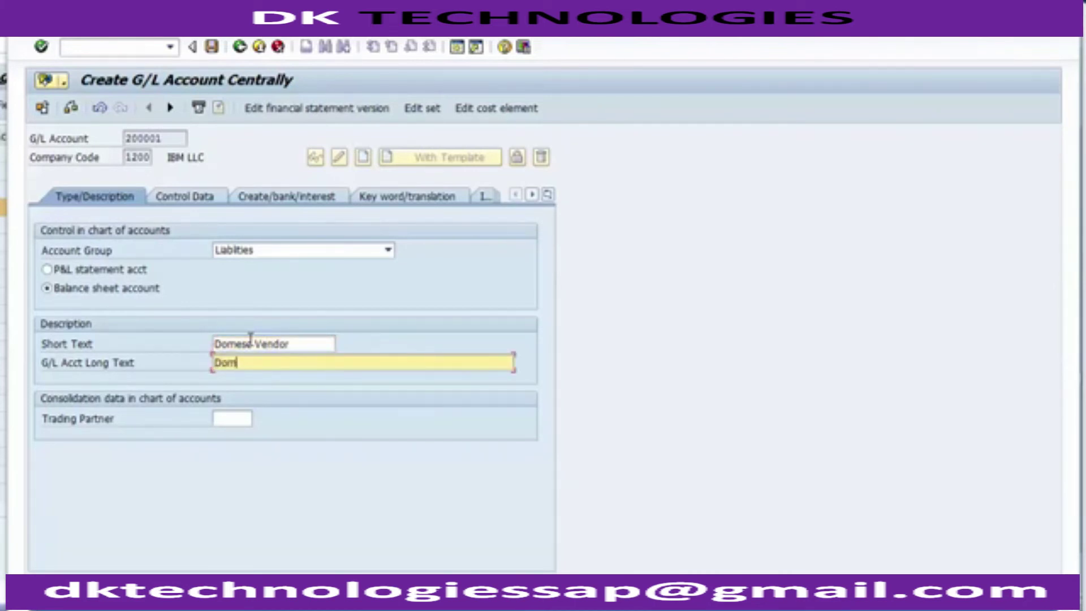
text(estic Vendor Account)
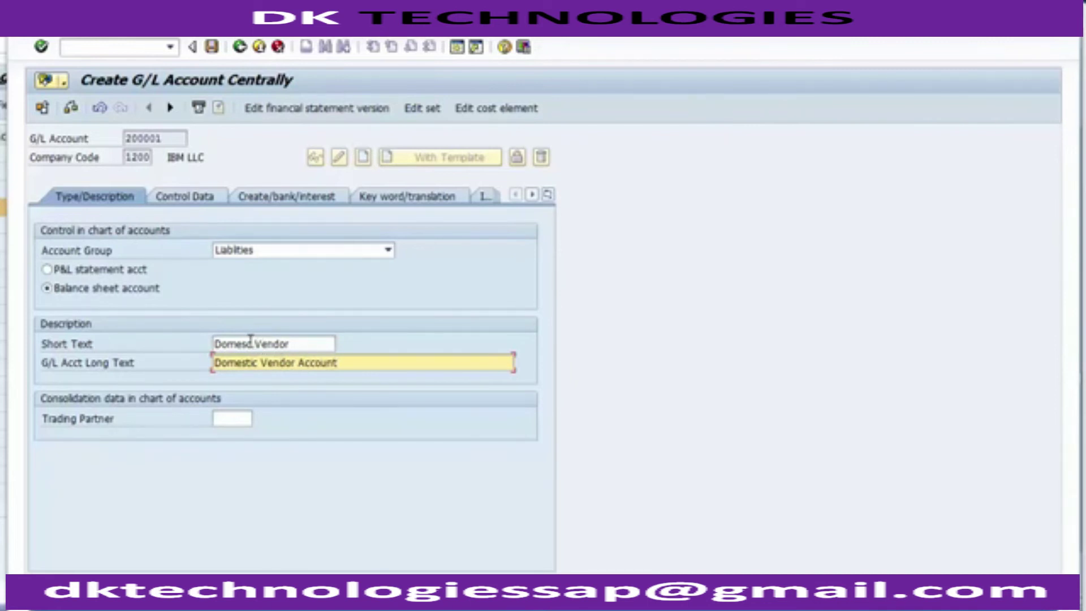
- Correct the short text of the account to "Domestic Vendor"
click(249, 341)
key(Delete)
text(ic Vendo)
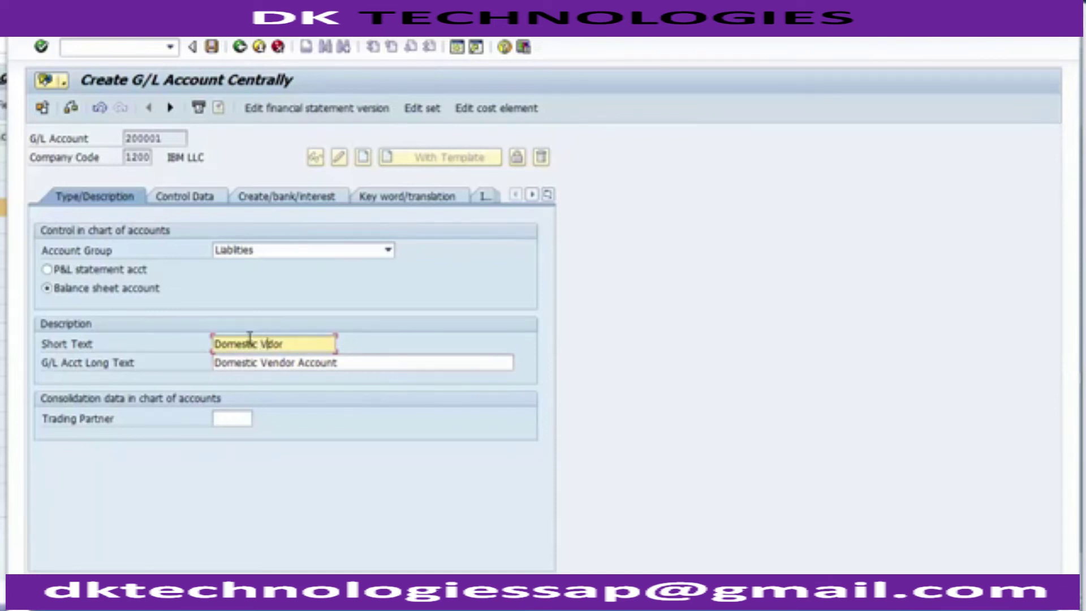
text(r)
click(199, 253)
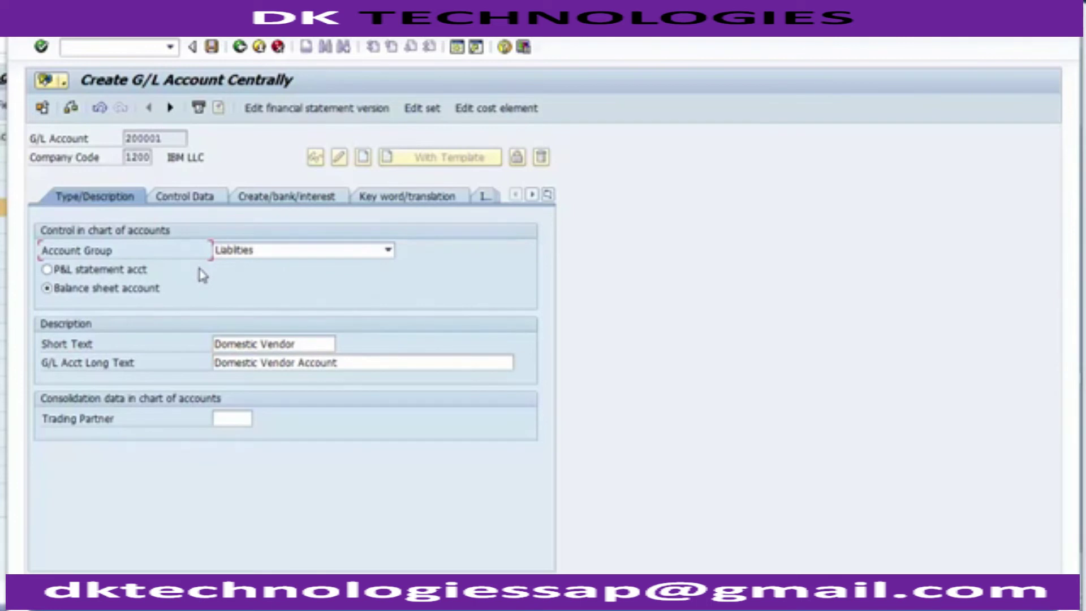
click(247, 343)
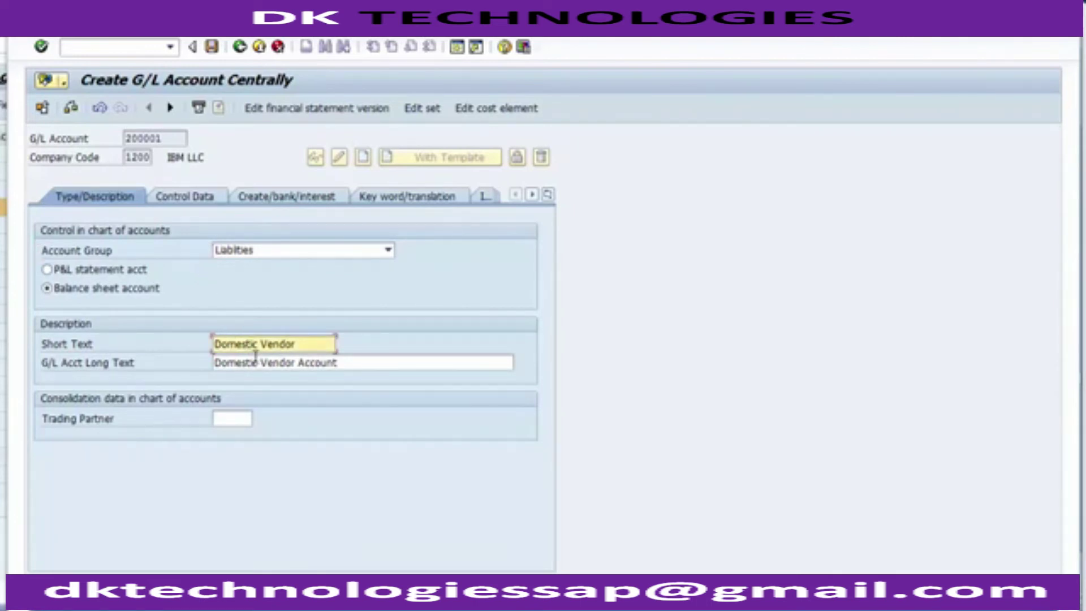
click(254, 362)
click(247, 343)
- In the account's control data, set the tax category to * (all tax types allowed) and allow posting without tax
click(184, 201)
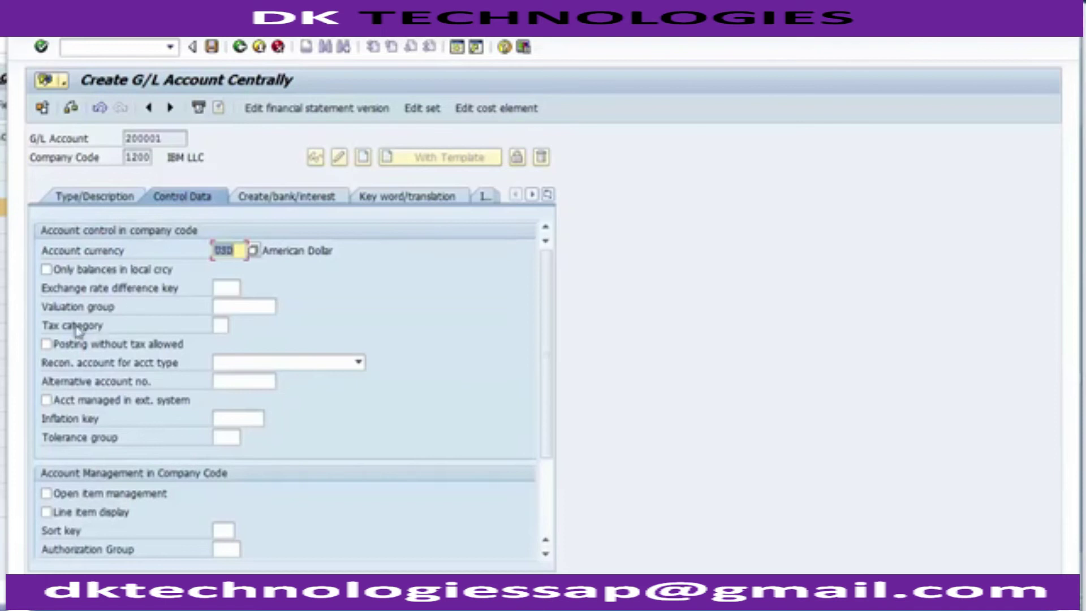
click(219, 325)
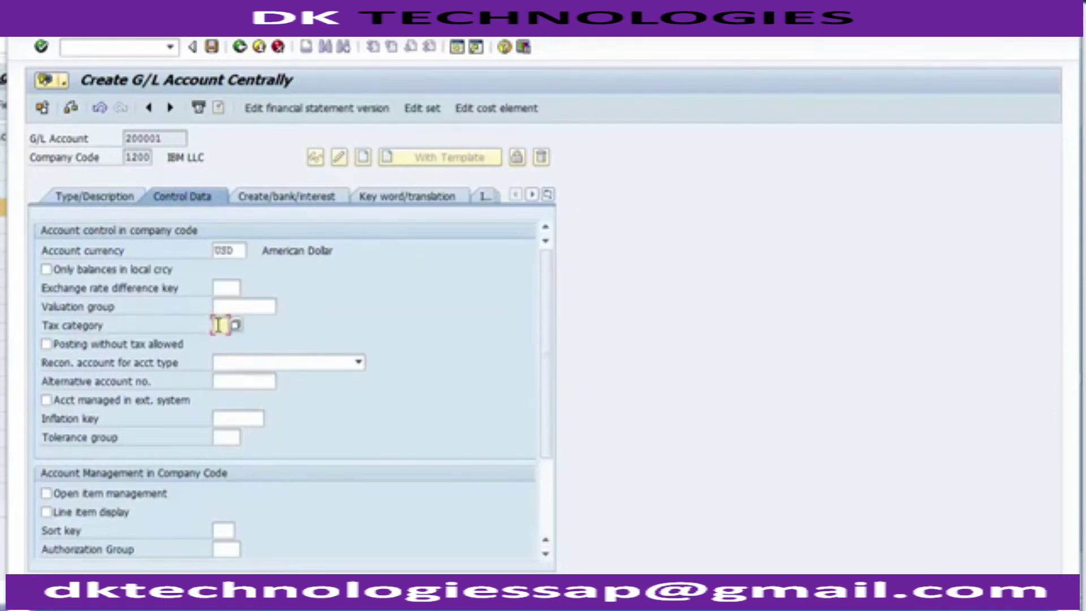
key(F4)
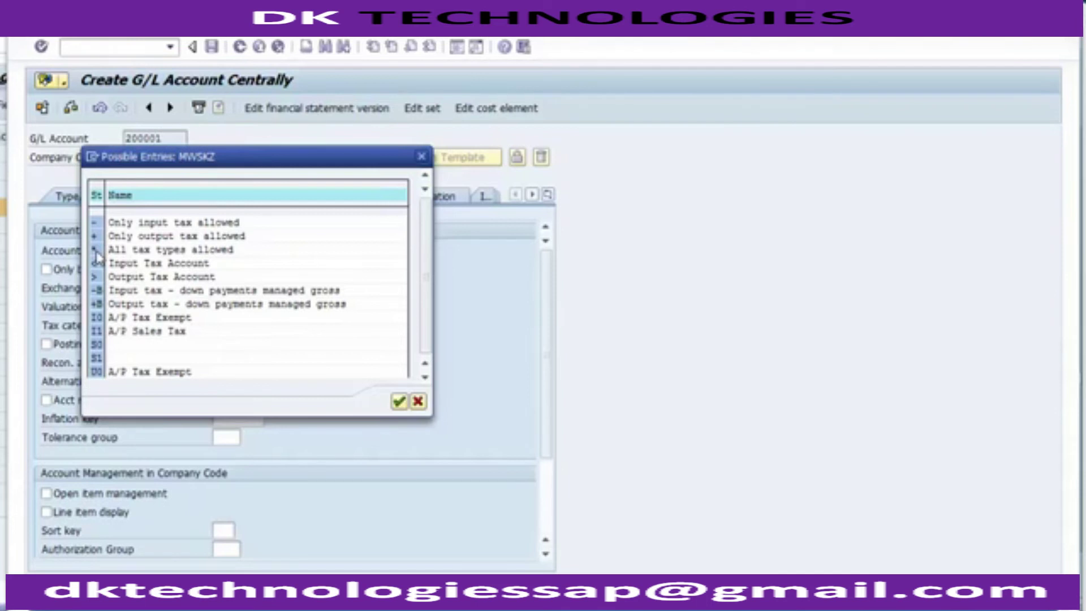
double_click(96, 252)
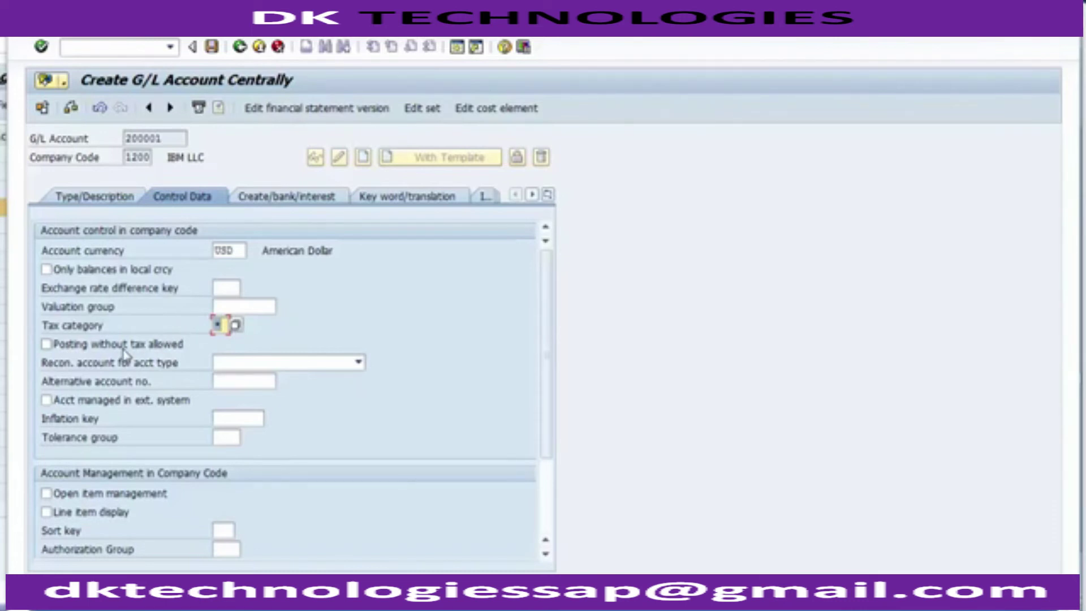
click(47, 346)
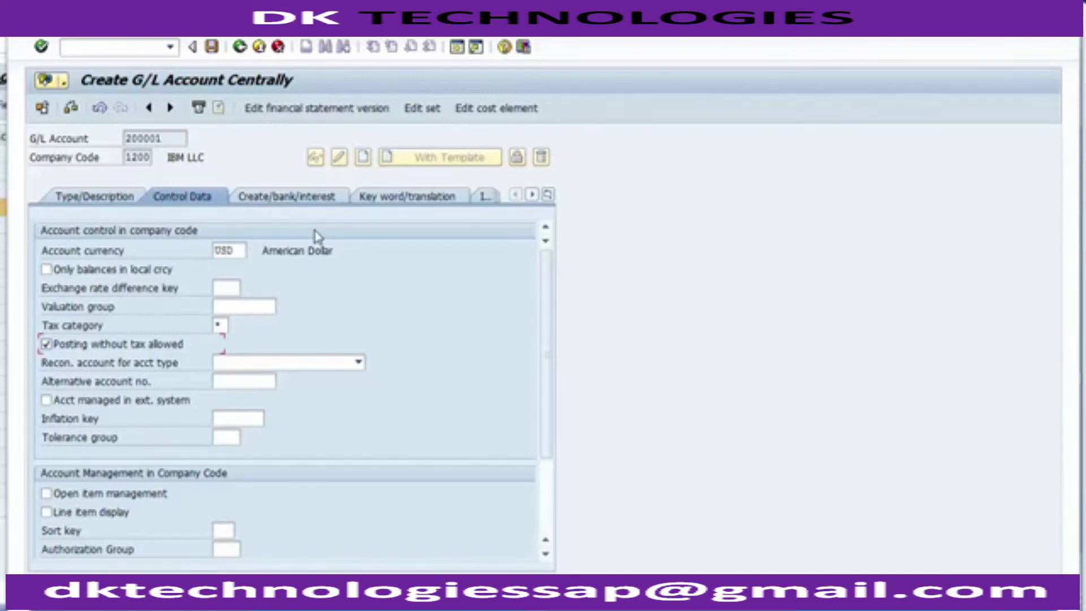
- Make the new G/L account a reconciliation account for the Vendors account type
click(98, 366)
click(318, 365)
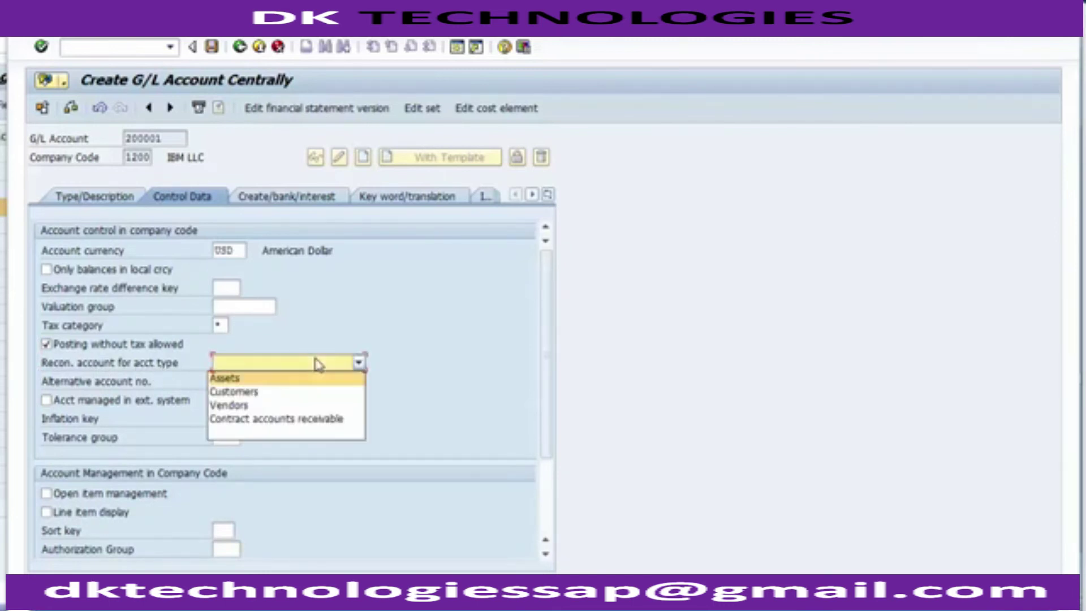
click(241, 406)
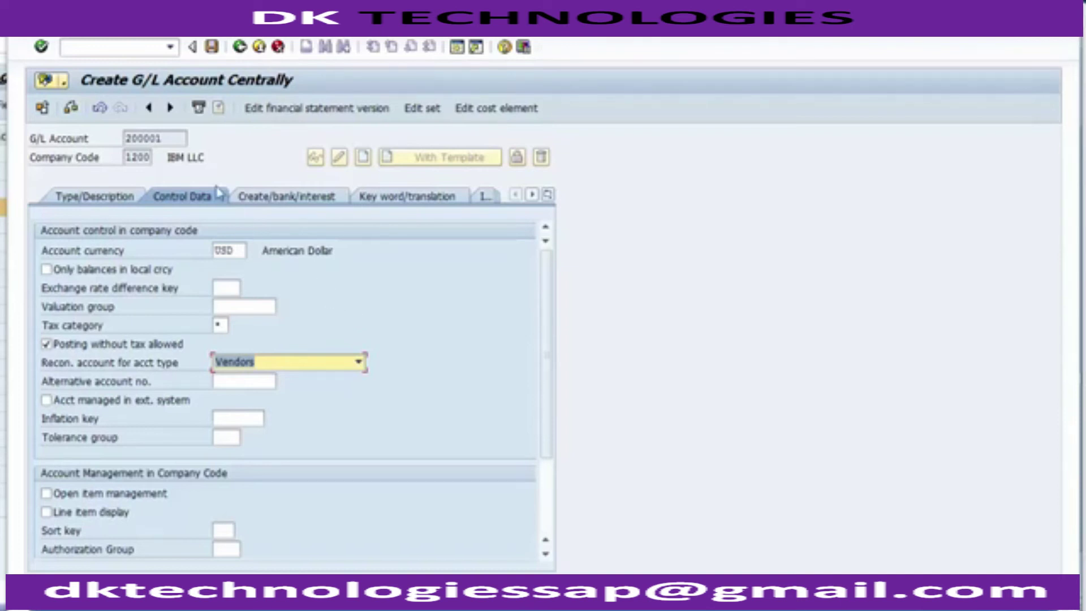
click(174, 136)
drag(175, 136, 127, 138)
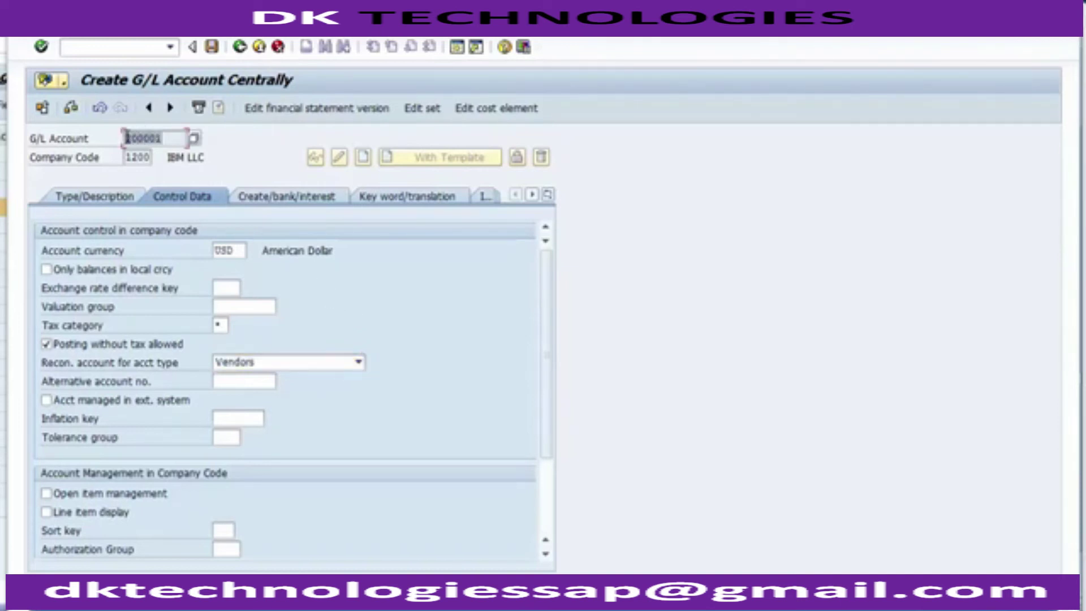
click(357, 376)
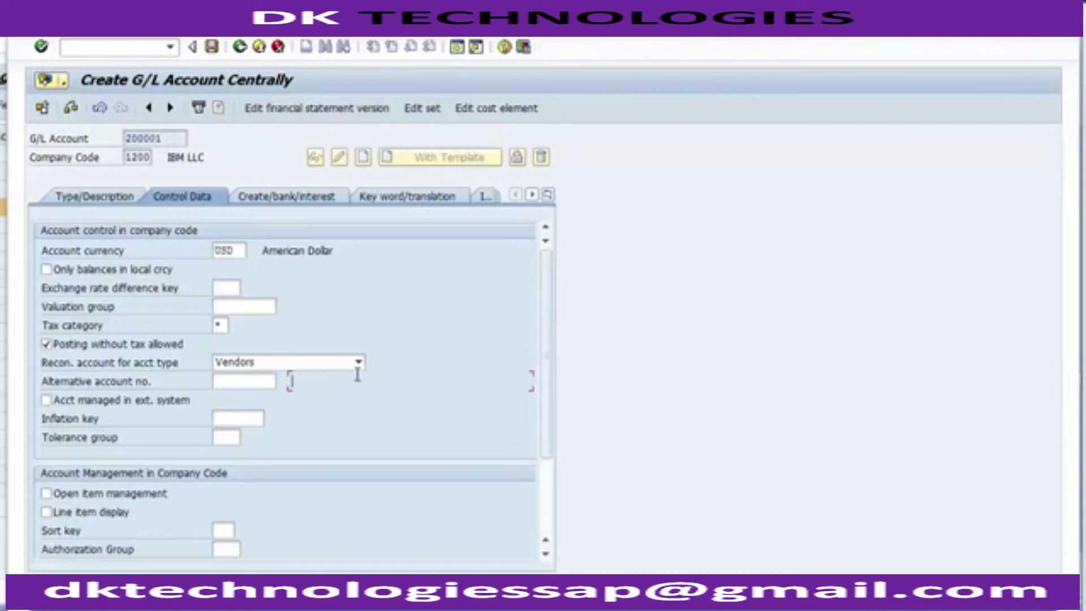
click(106, 522)
click(147, 370)
- Assign field status group G067 (Reconciliation accounts) and save the new G/L account, accepting the sort indicator warning
click(282, 198)
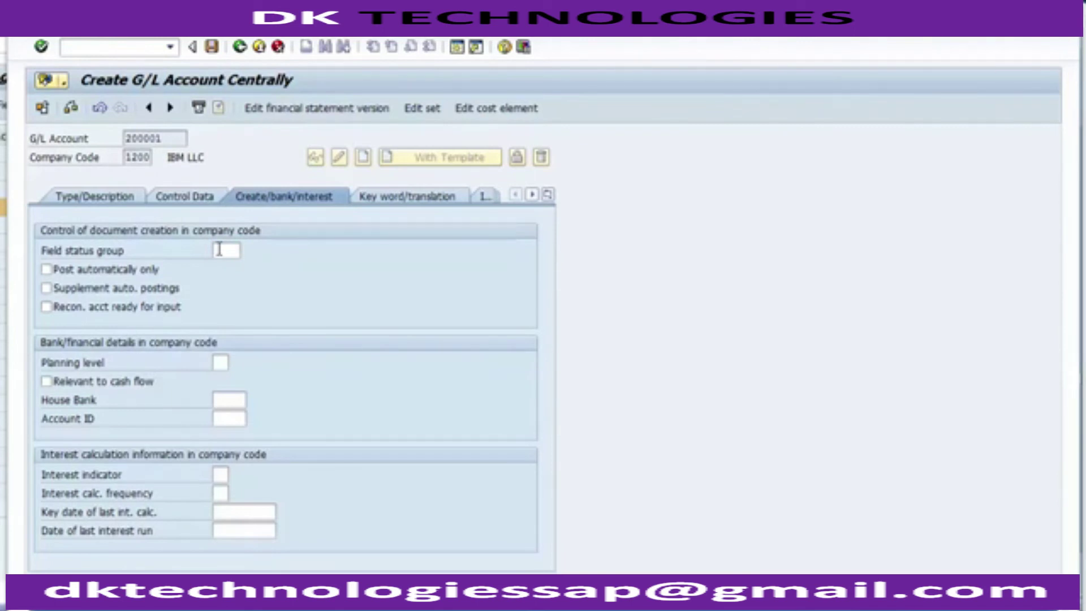
key(F4)
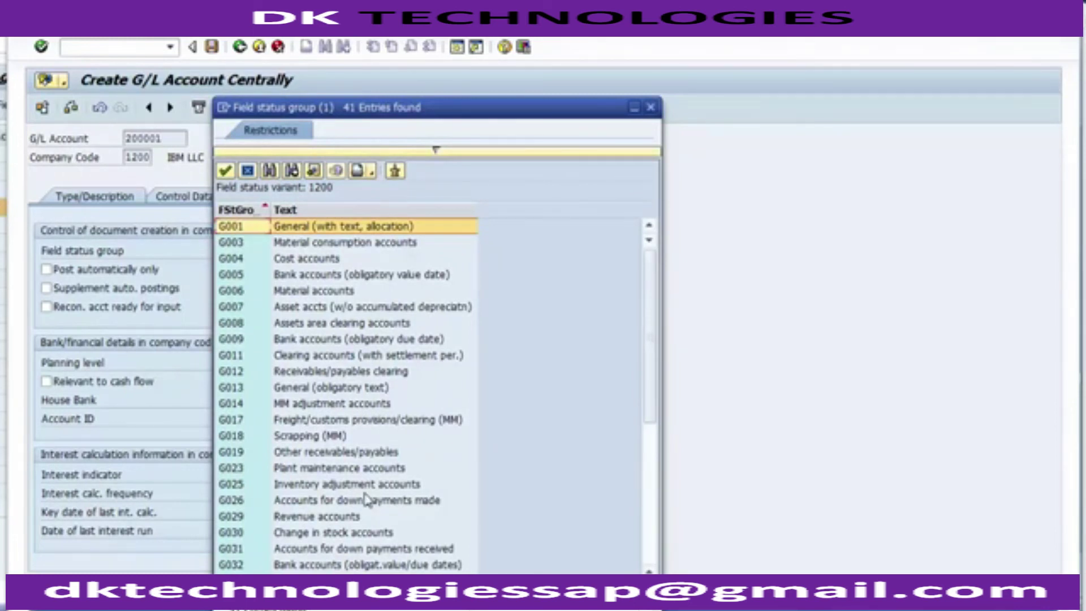
click(648, 563)
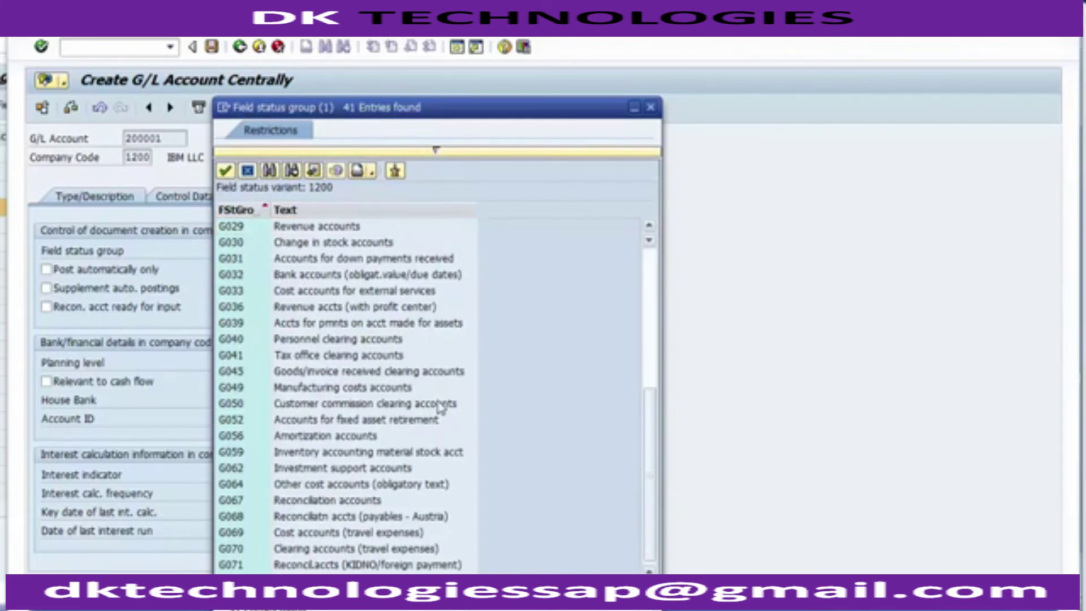
click(309, 504)
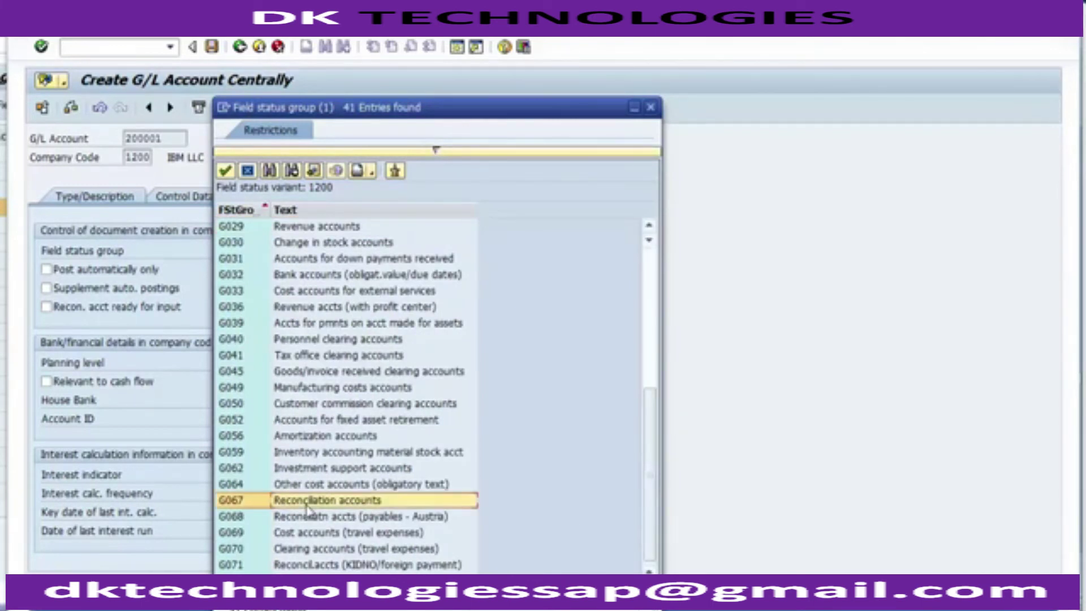
double_click(232, 503)
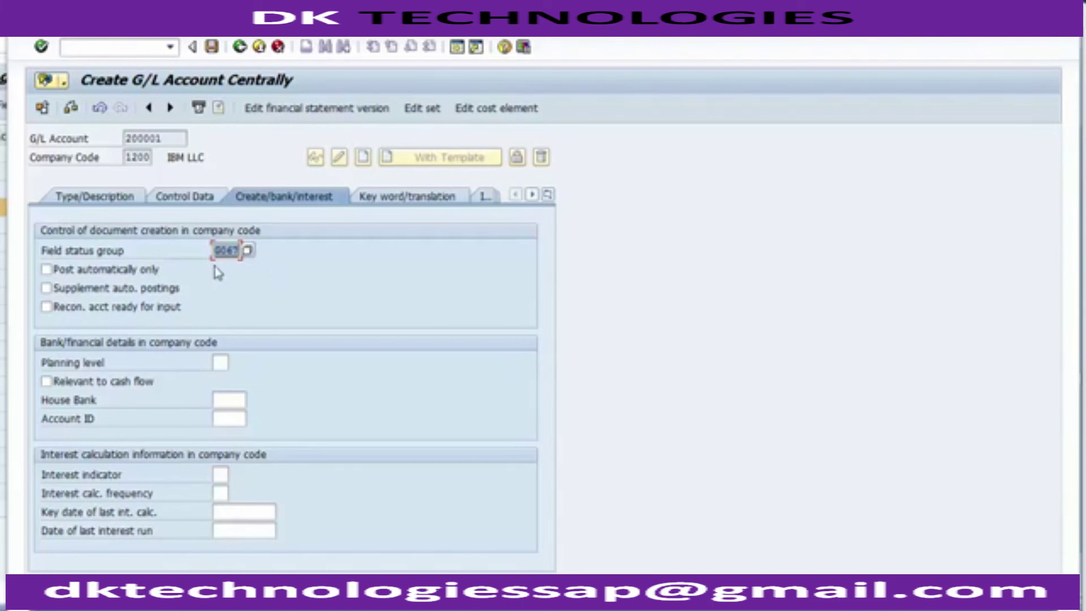
click(210, 49)
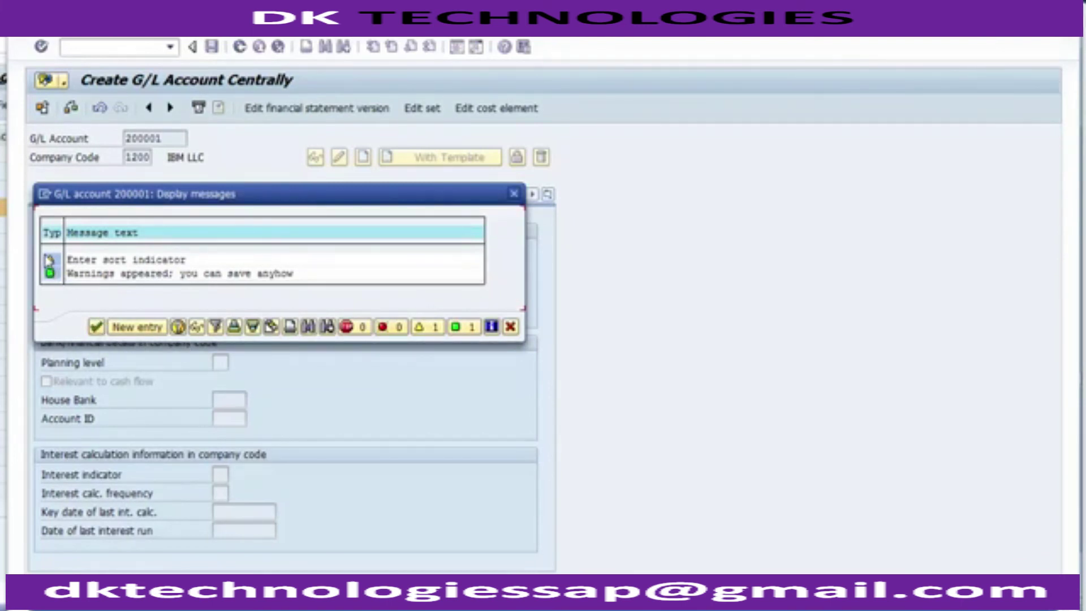
click(97, 327)
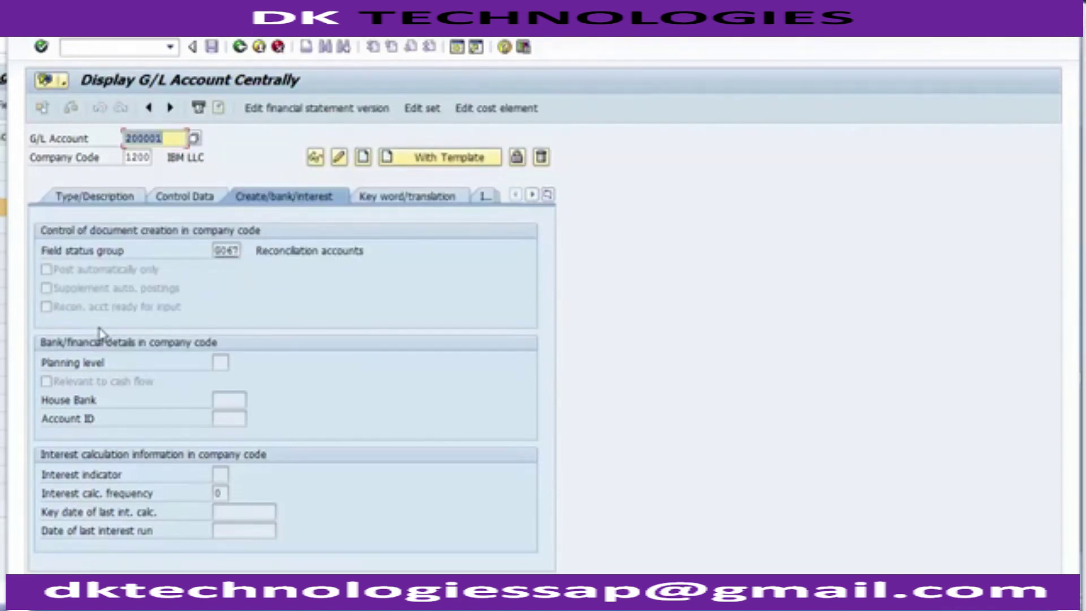
- Leave the current account view, restart transaction FS00 and display the Domestic Vendor Account in company code 1200
click(172, 140)
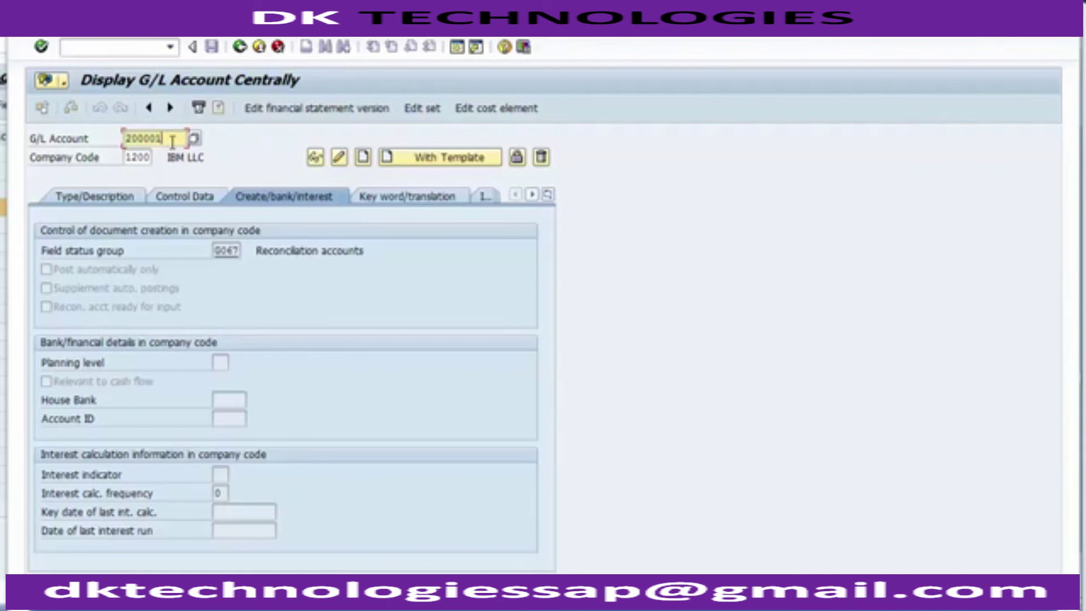
drag(172, 141, 125, 142)
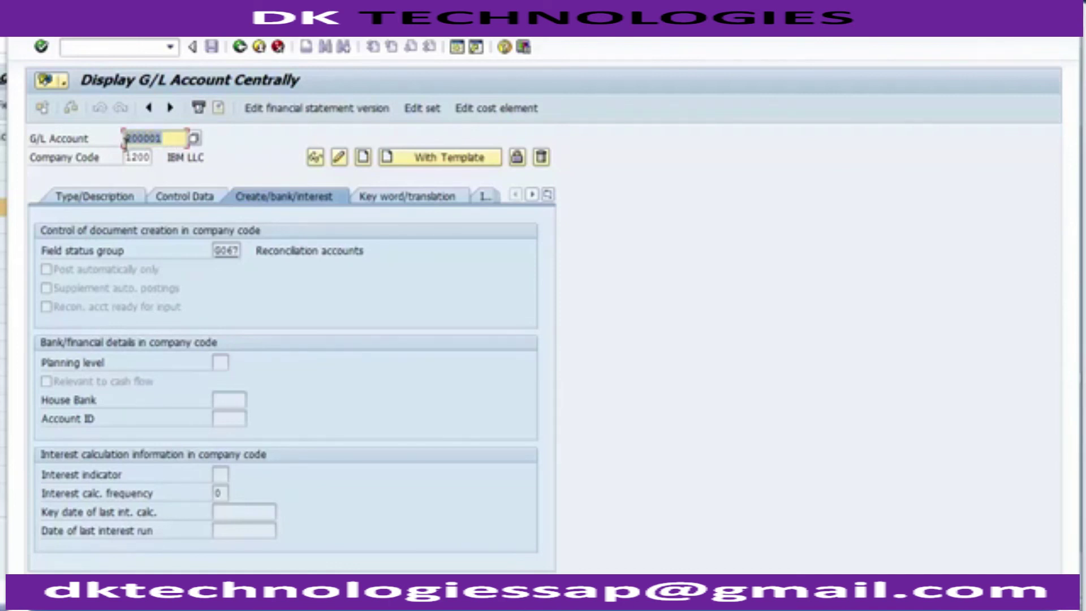
click(109, 47)
text(/n)
key(Return)
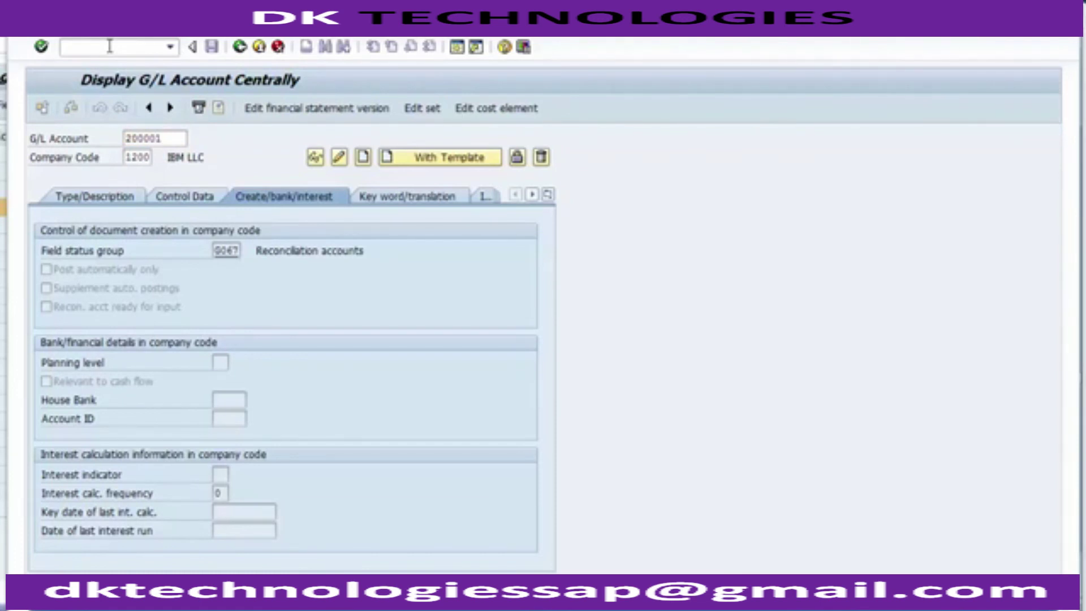
text(fs00)
key(Return)
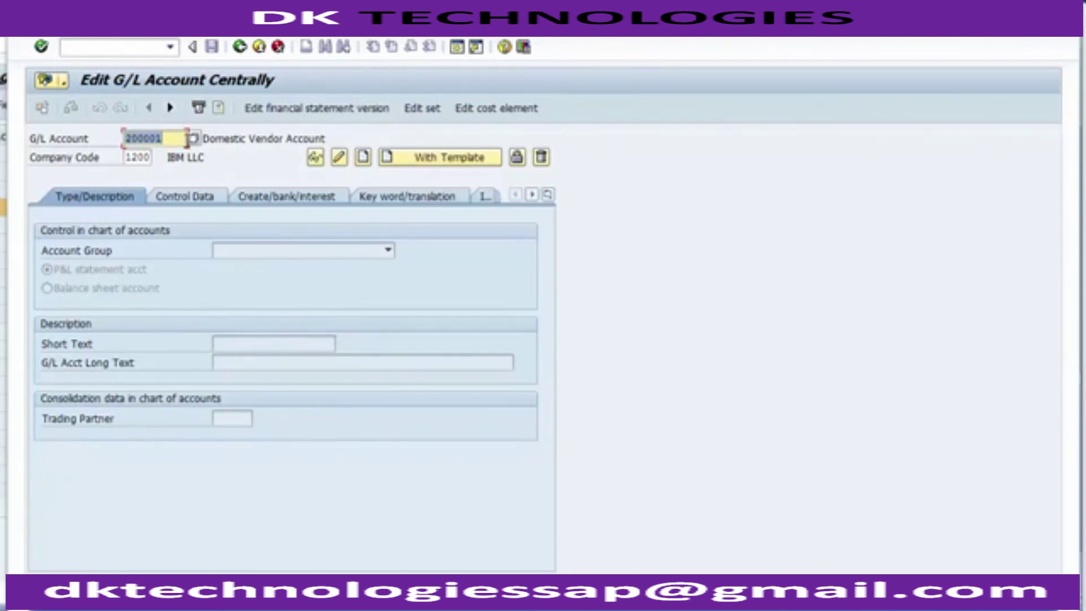
click(179, 139)
key(Return)
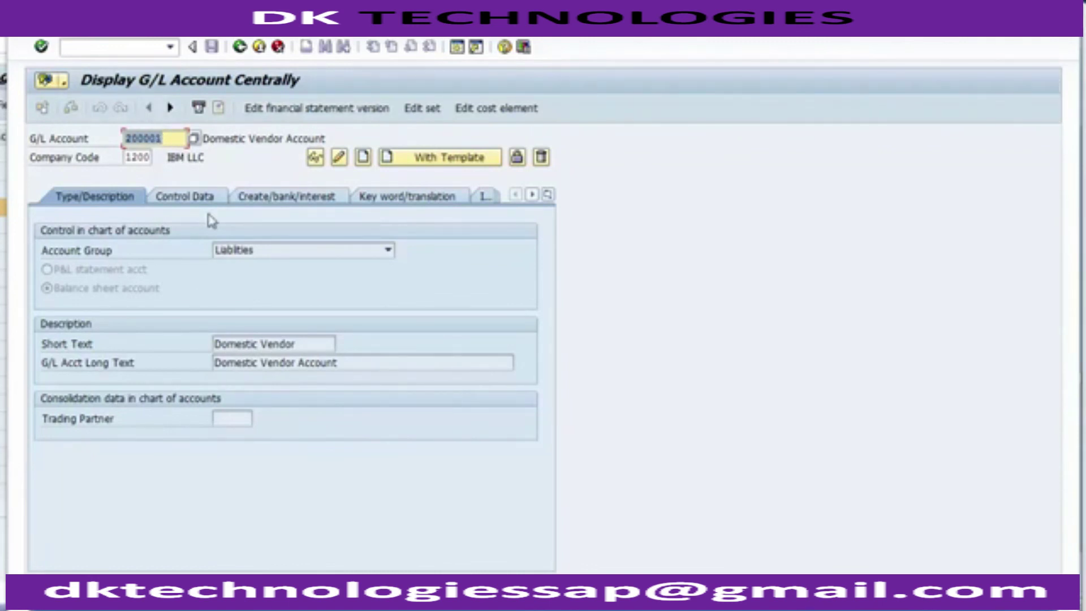
- Review the account's control data and create/bank/interest settings, plus its creation date and creator in the chart-of-accounts information
click(193, 203)
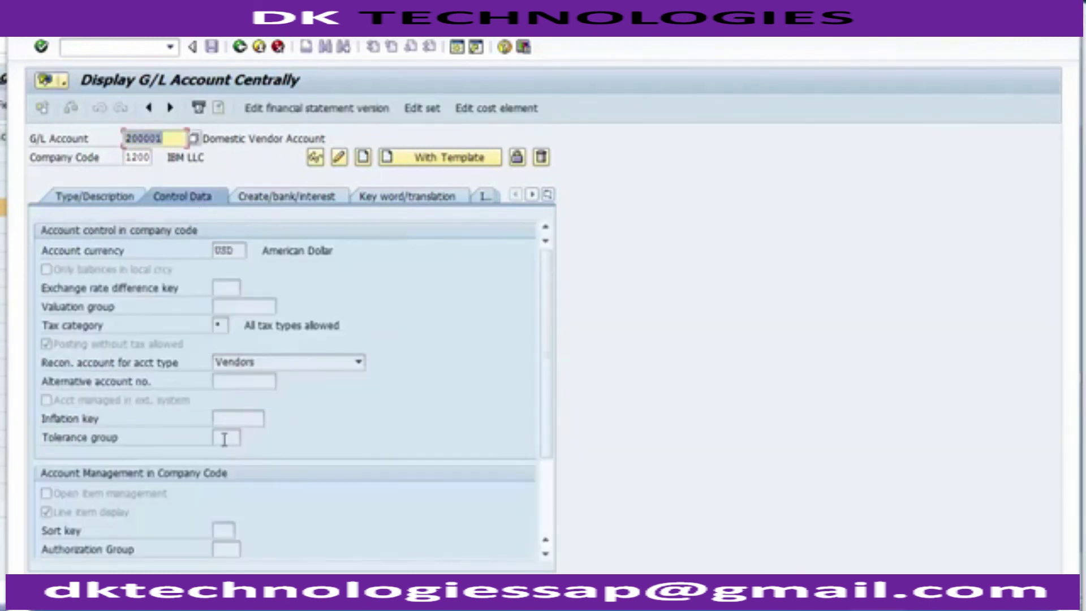
click(272, 197)
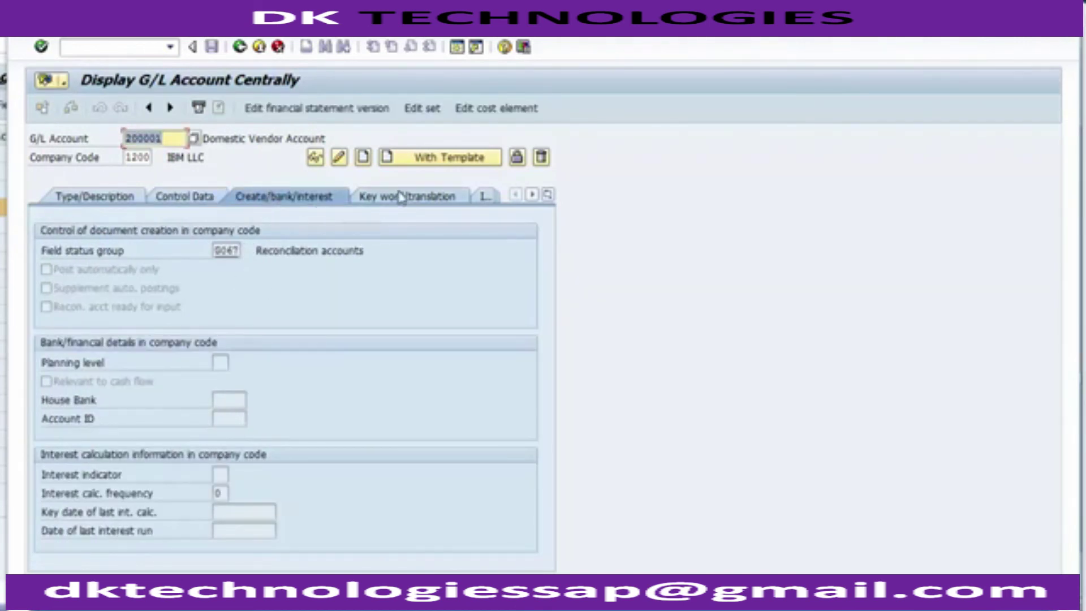
click(549, 197)
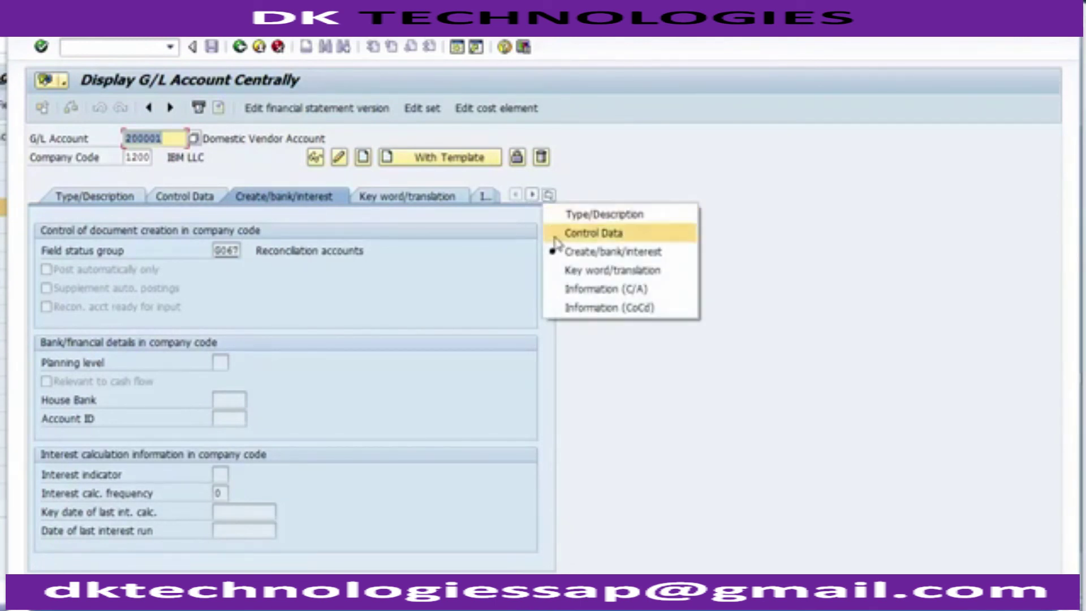
click(574, 287)
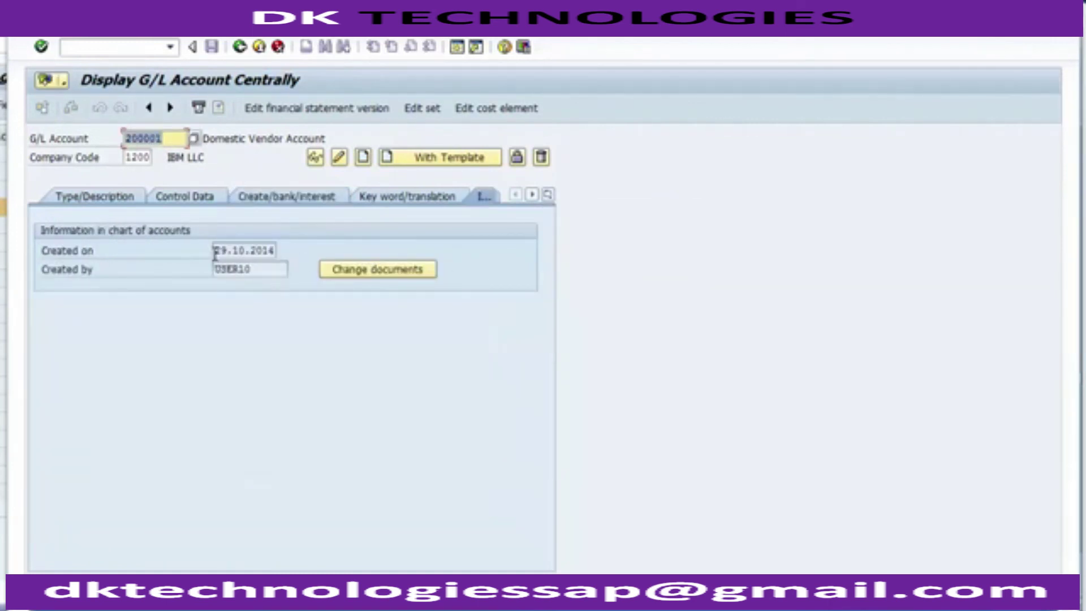
click(275, 251)
double_click(276, 252)
drag(263, 269, 222, 268)
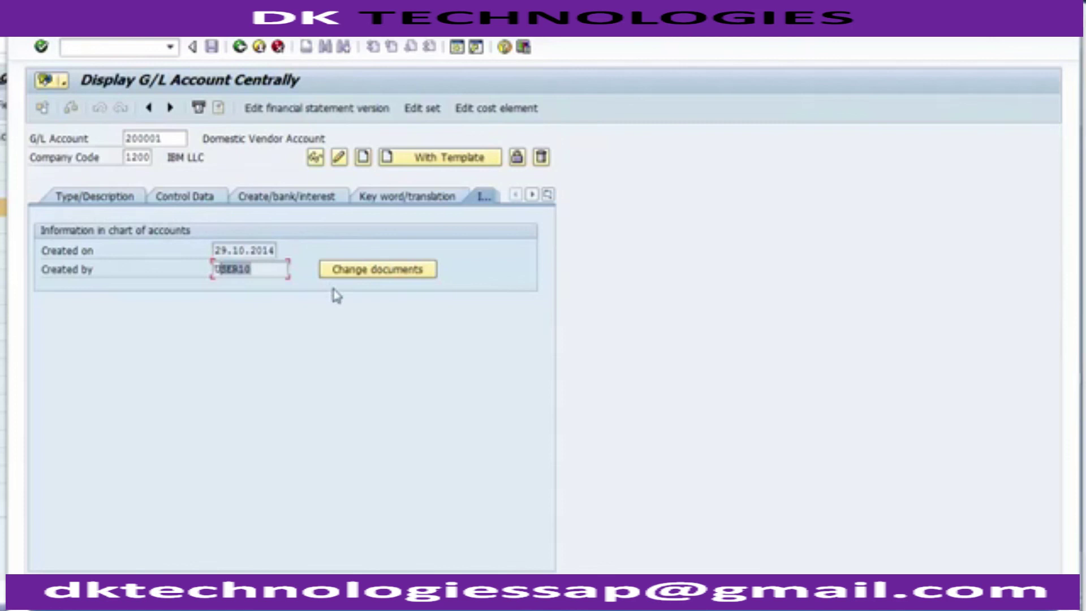
- Examine the account's change documents for the G/L Account Master (Chart of Accounts) table and return to the table list
click(375, 277)
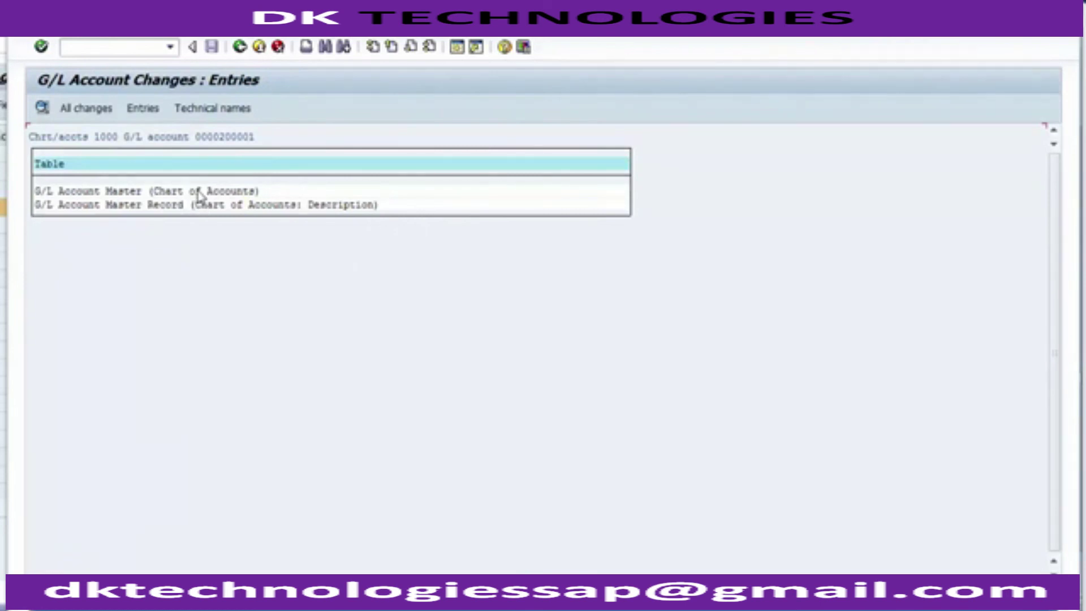
double_click(199, 192)
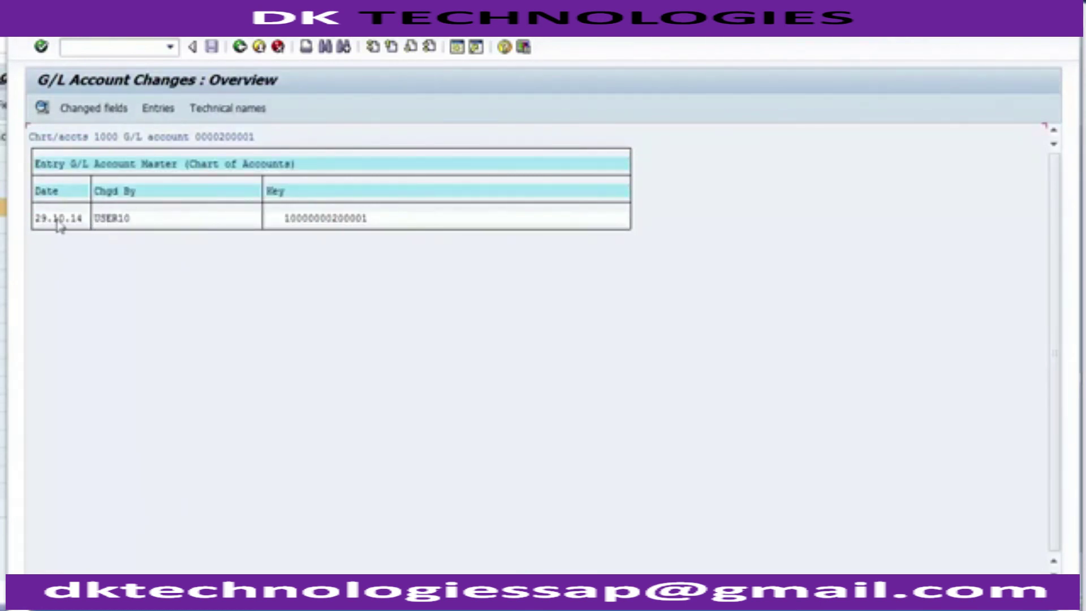
click(239, 47)
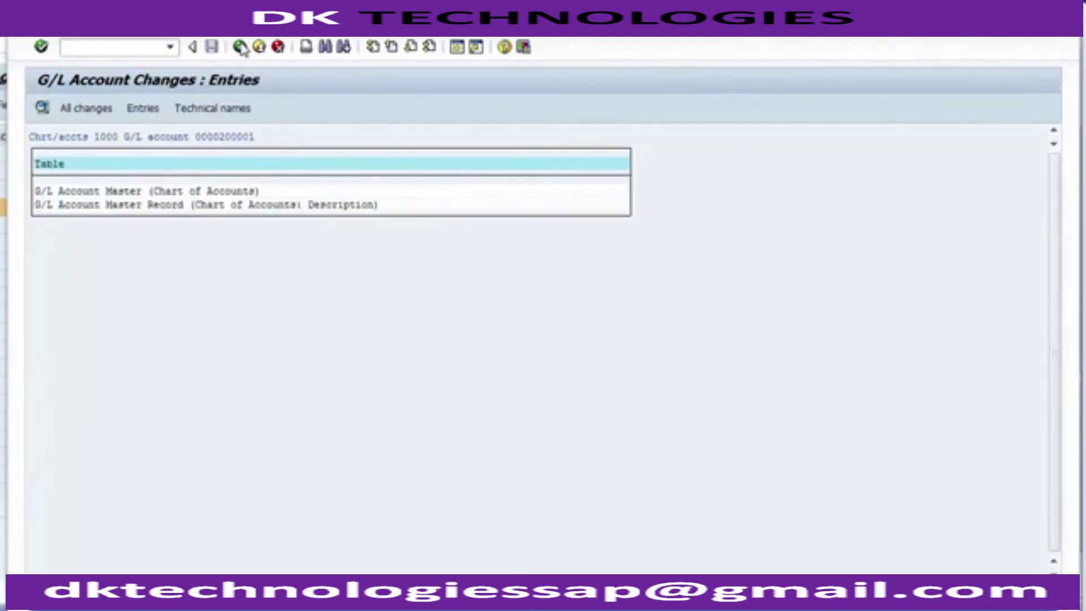